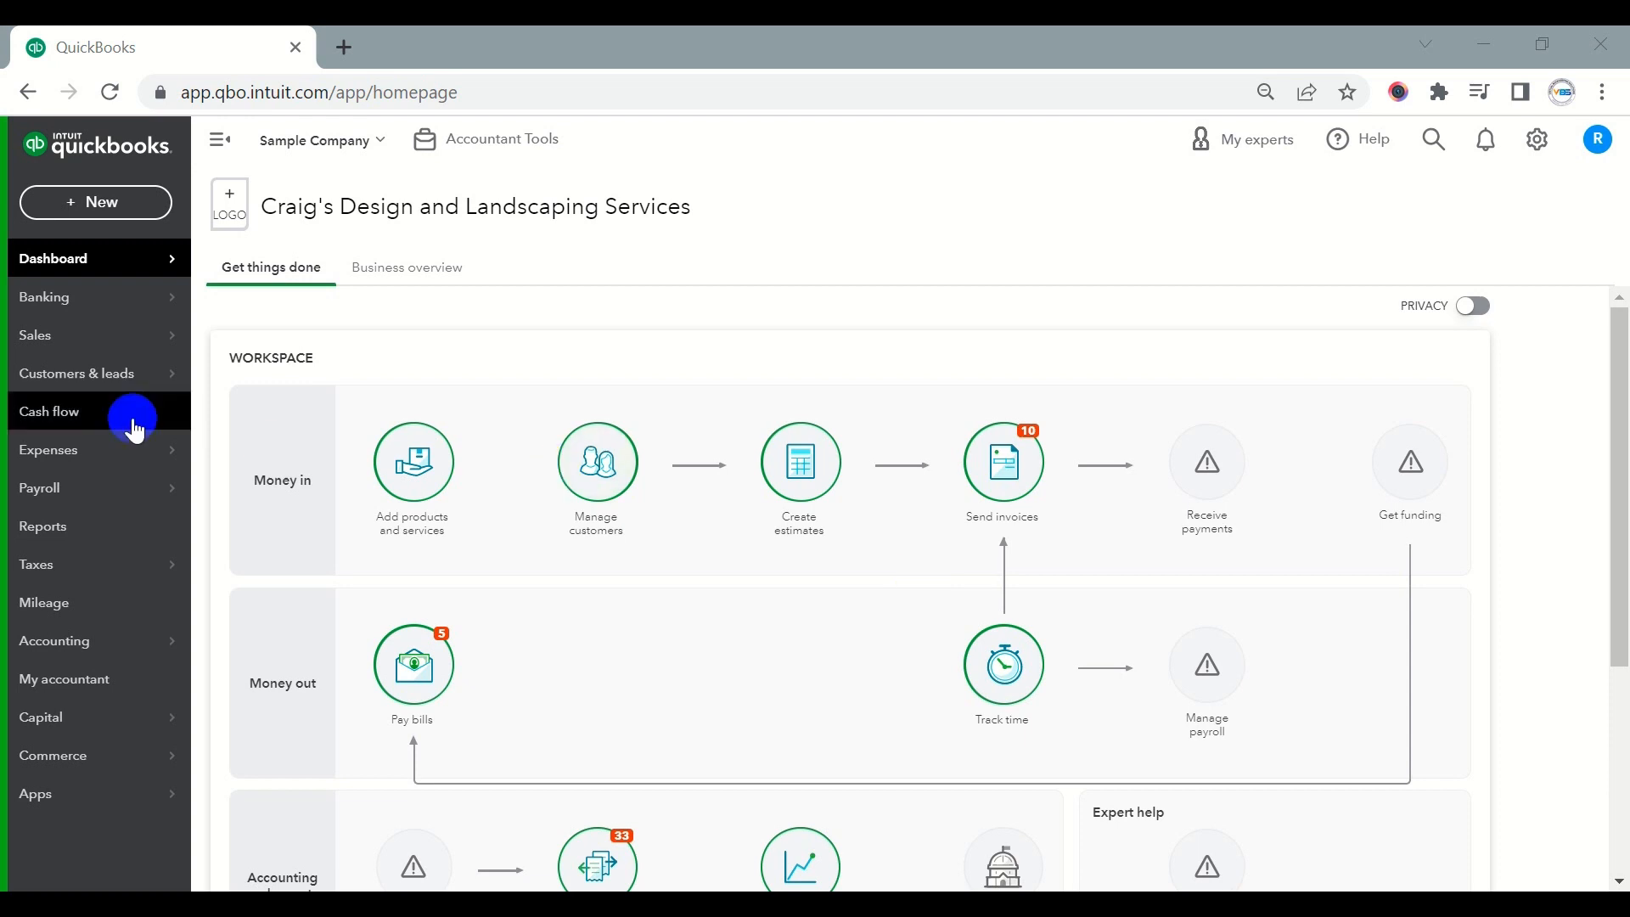
- Open the bank transactions page, dismiss the bank connection message, and select the Checking account
mouse_move(145, 311)
left_click(235, 299)
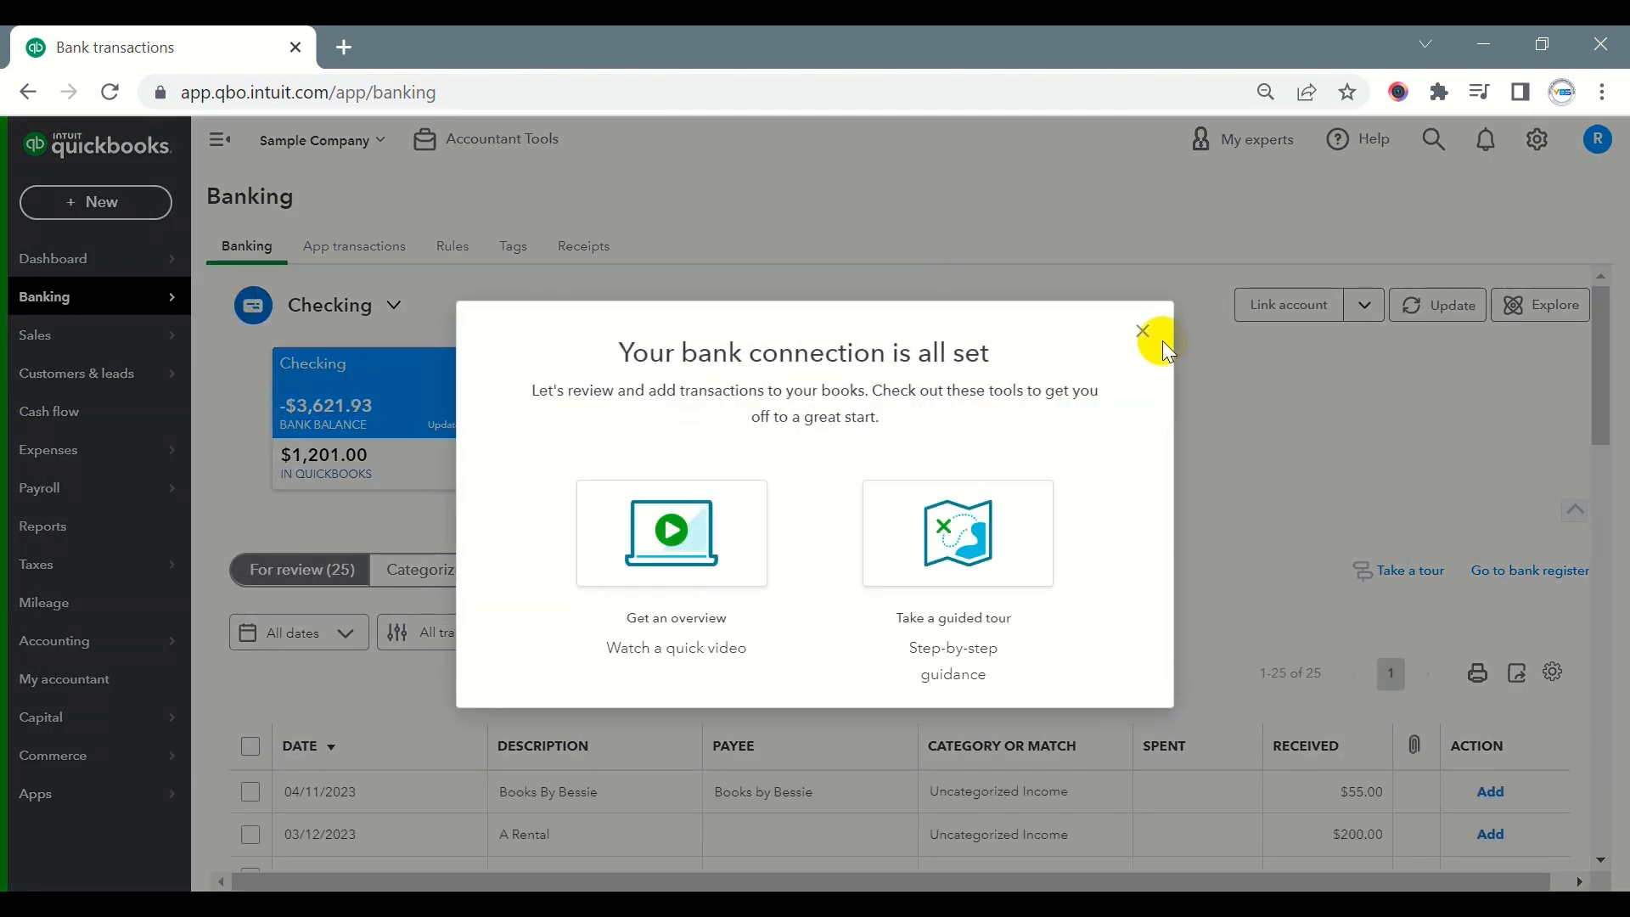
left_click(1143, 332)
scroll(764, 471, "down", 2)
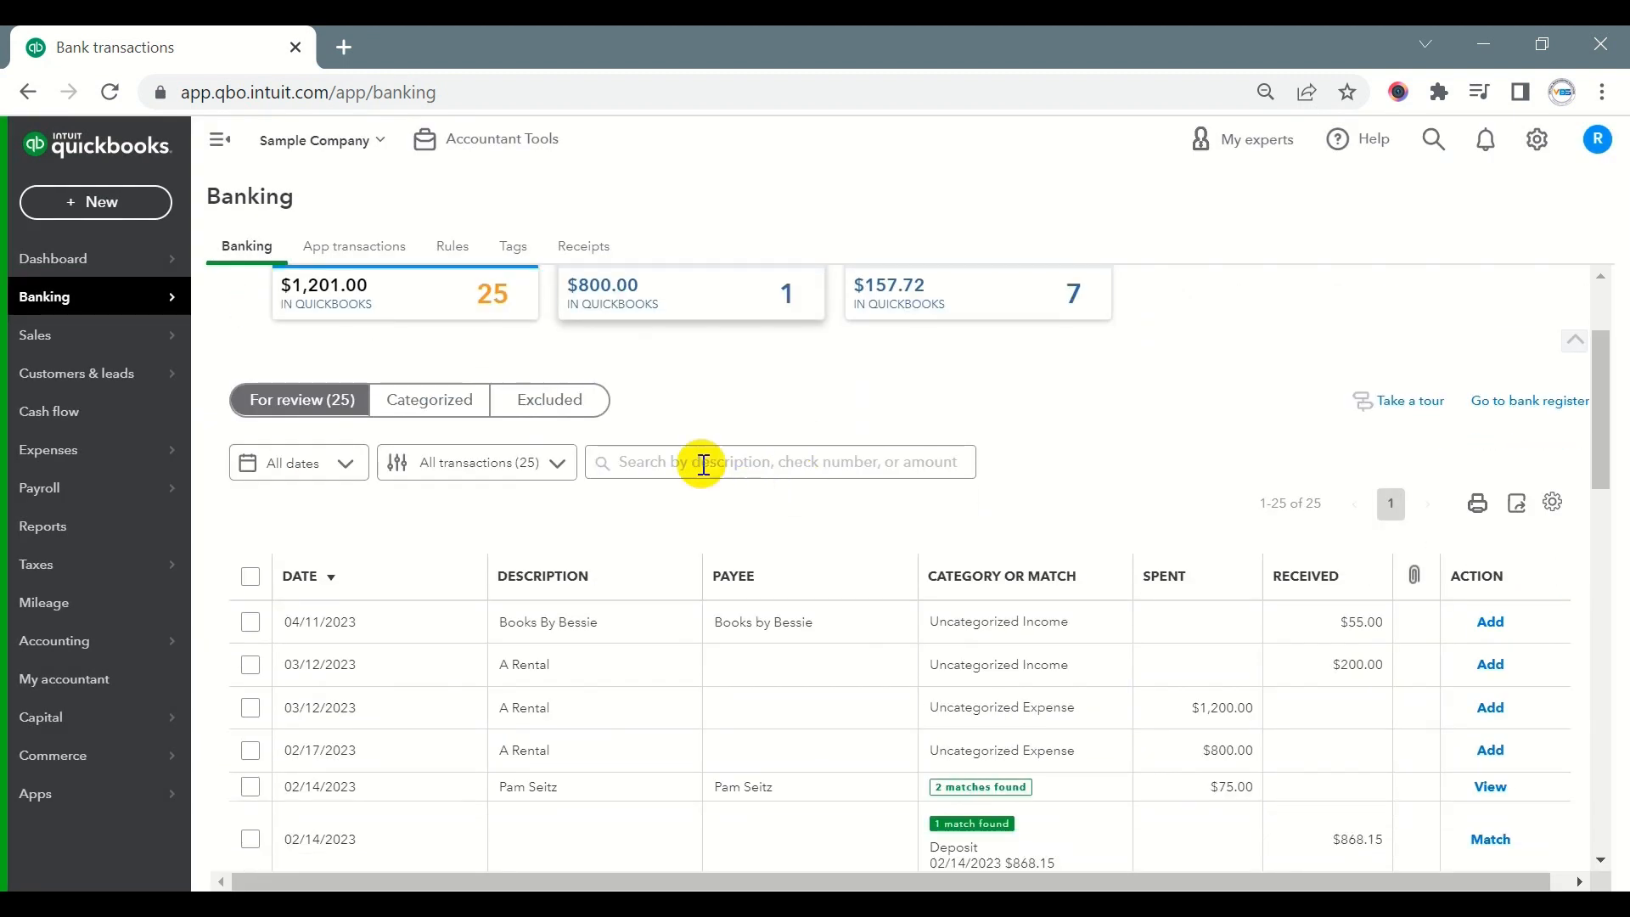
scroll(612, 506, "up", 2)
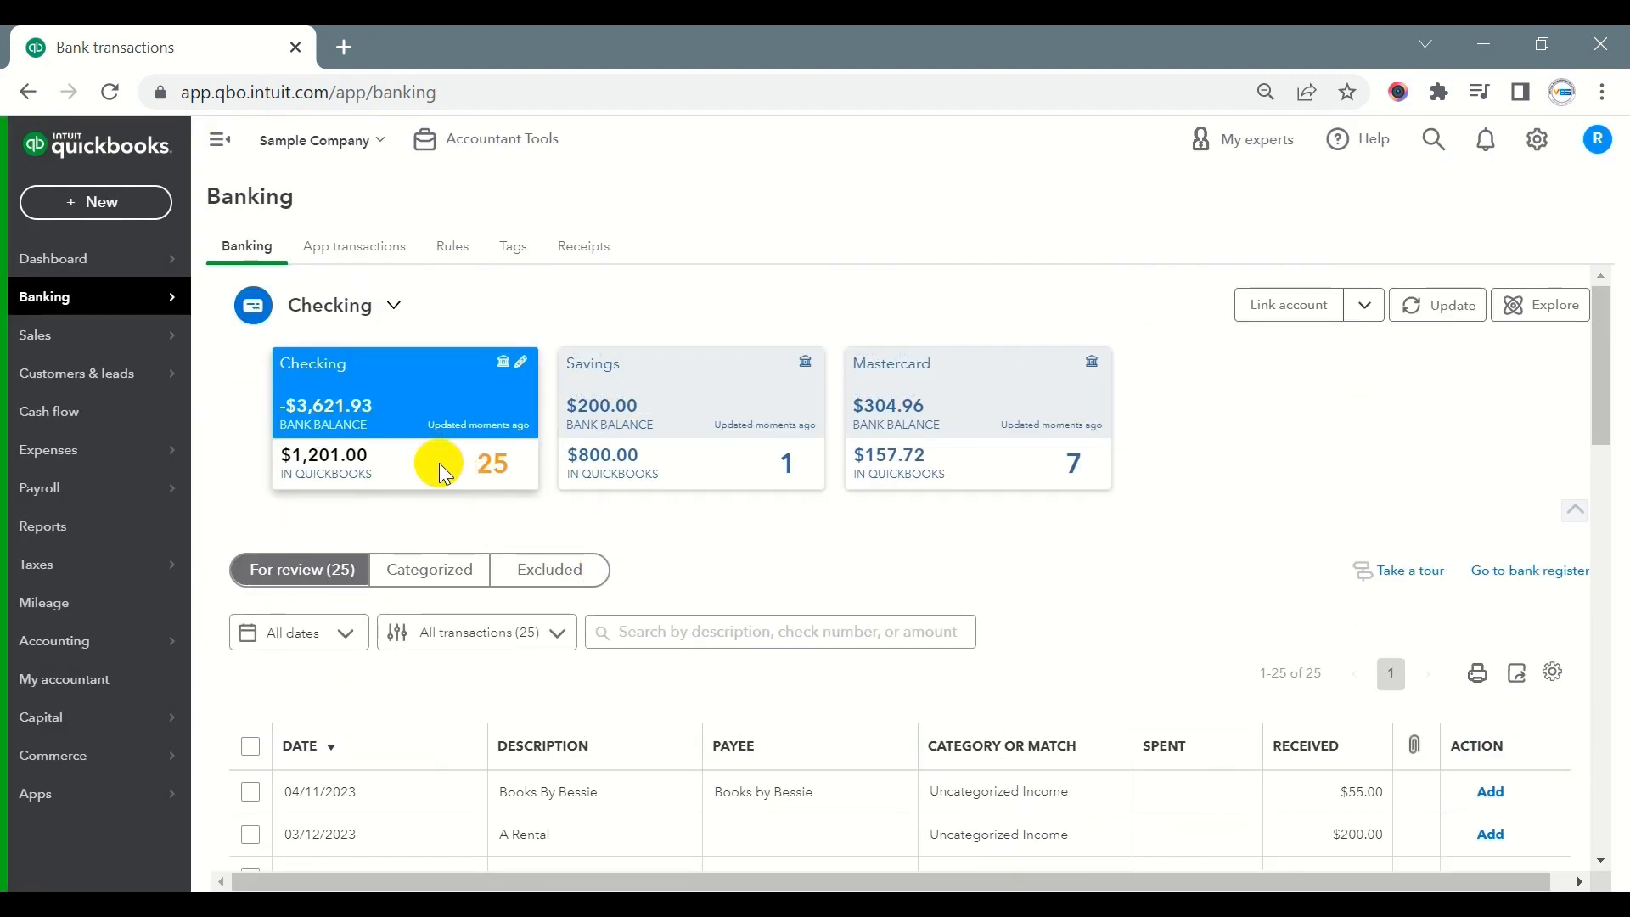
scroll(429, 449, "down", 2)
scroll(433, 450, "down", 2)
scroll(582, 510, "up", 4)
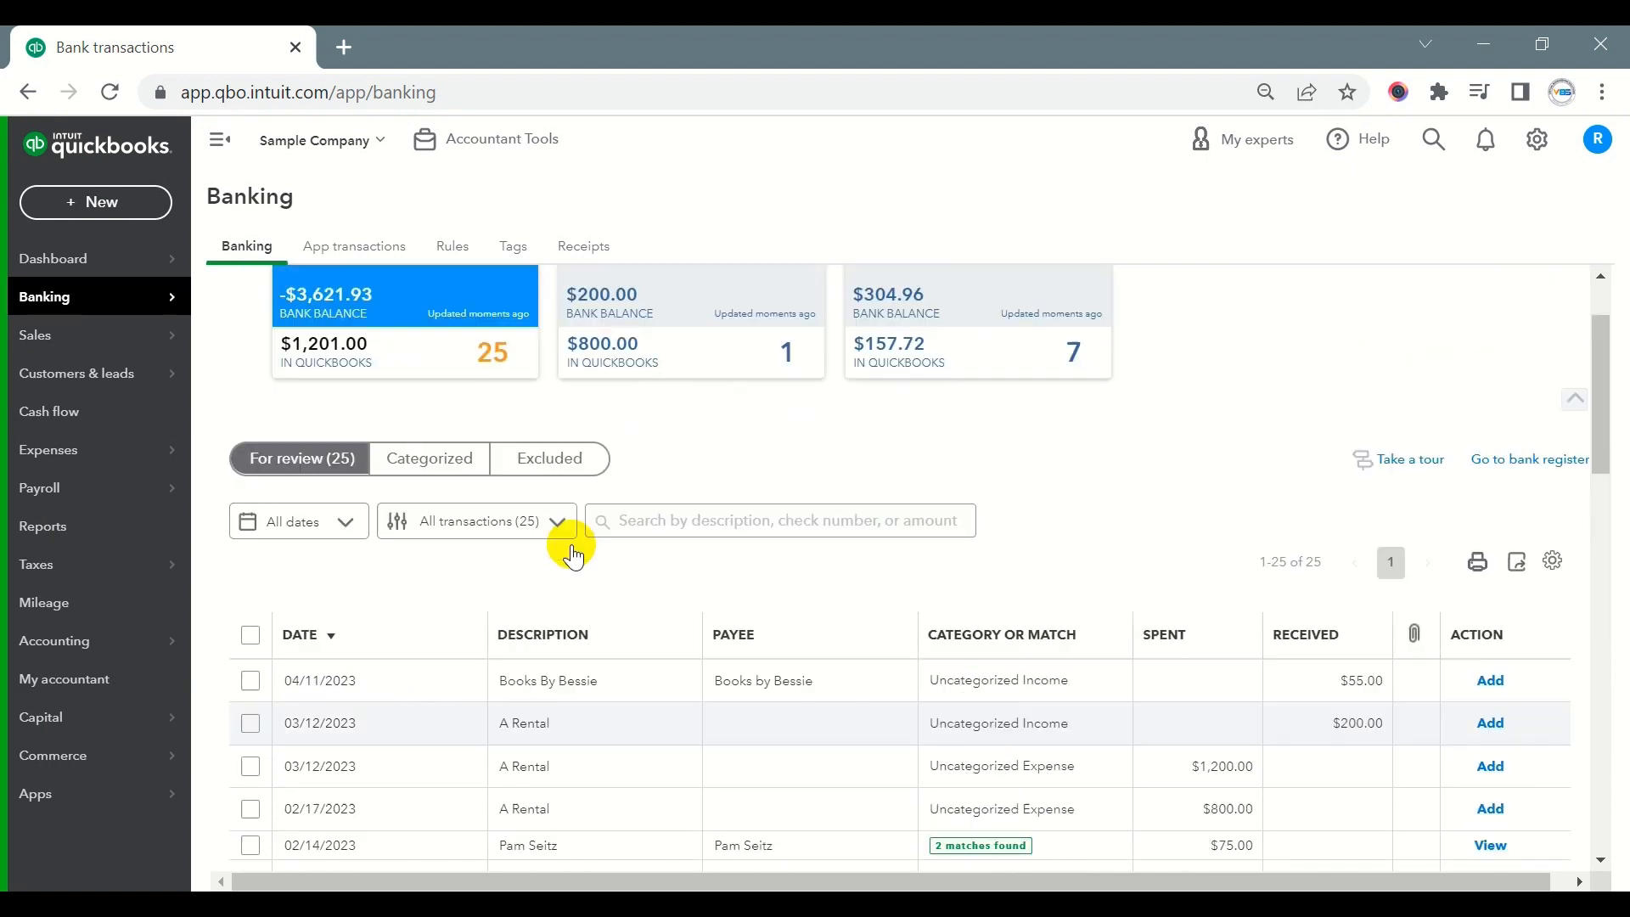
left_click(410, 414)
- Select all Checking transactions for review except the three with 2 matches found, and accept them in bulk
scroll(570, 503, "down", 4)
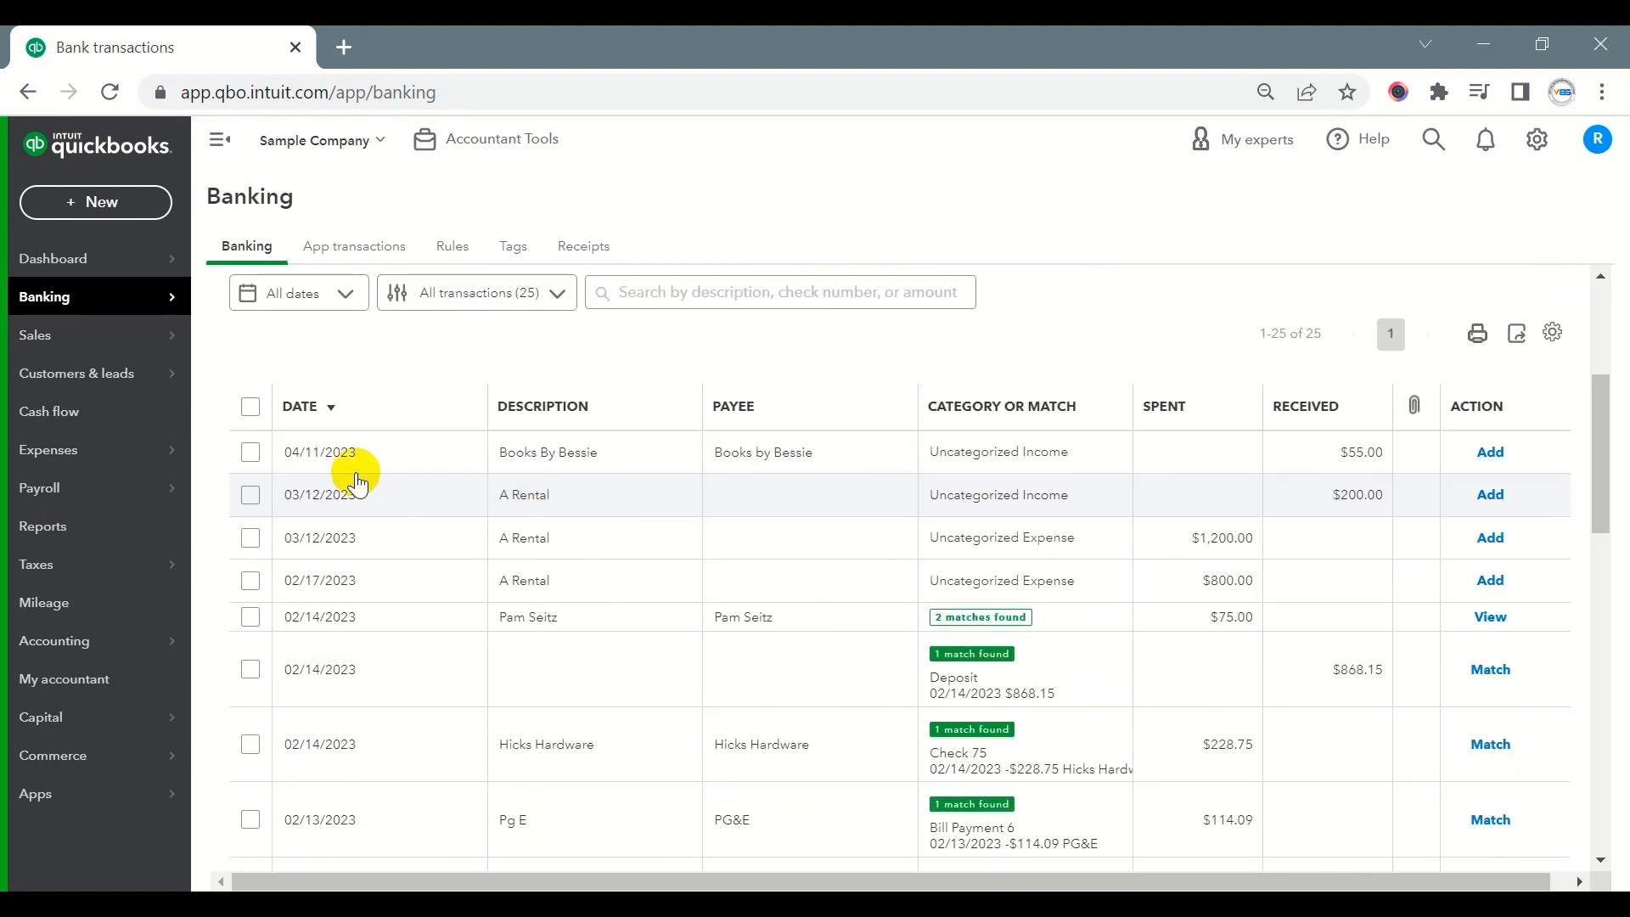
scroll(256, 404, "down", 2)
left_click(256, 404)
scroll(286, 429, "up", 4)
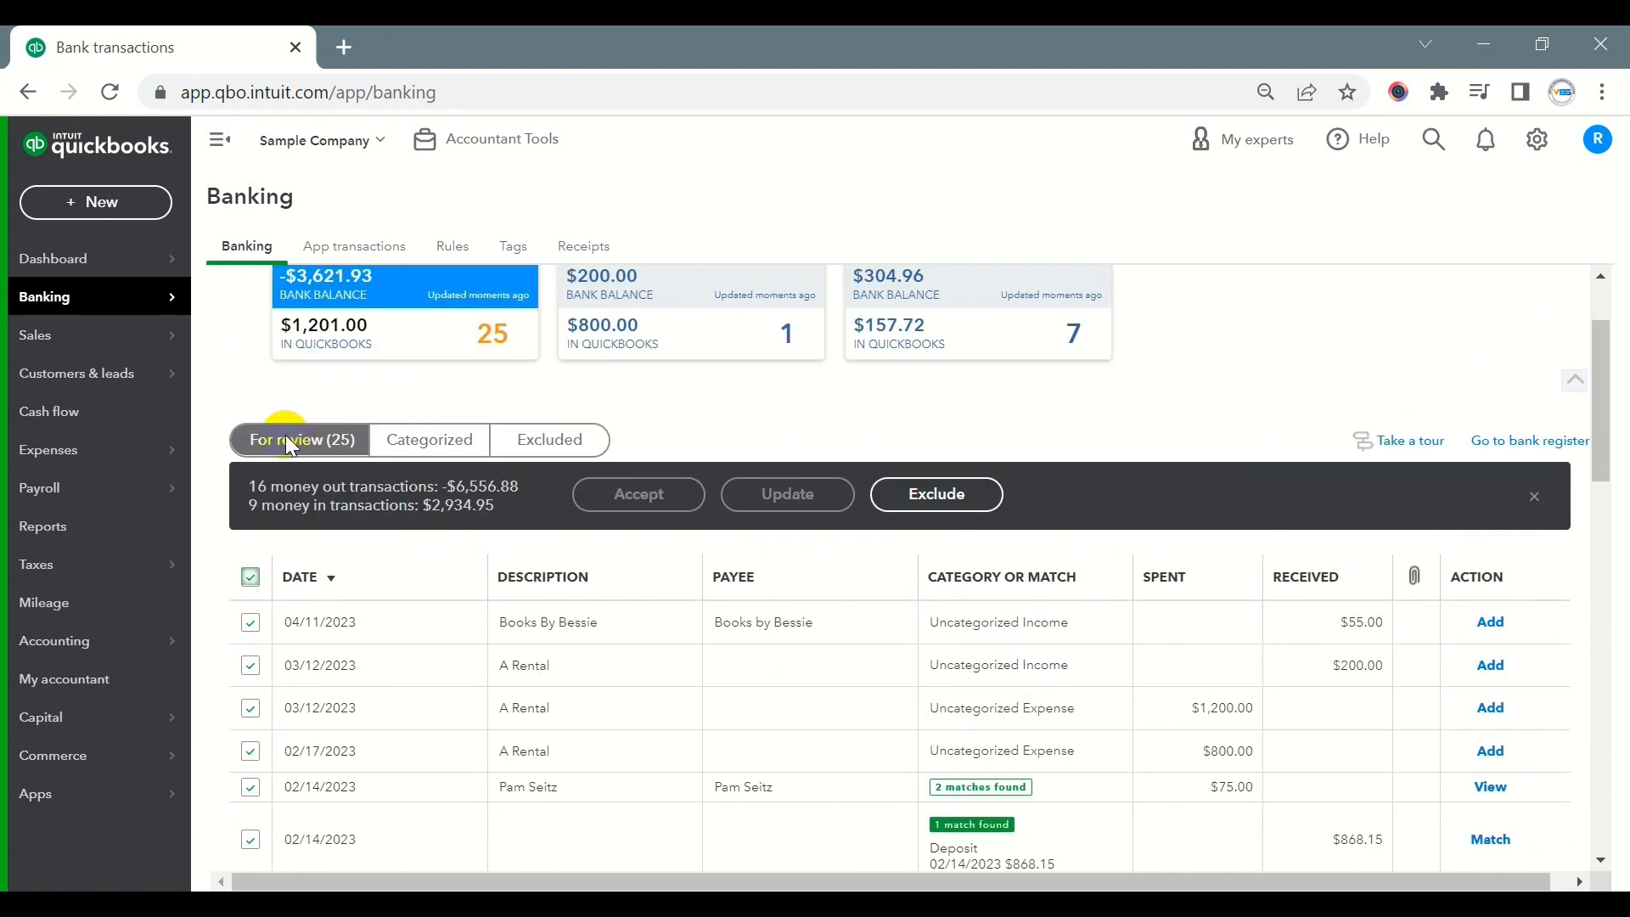
scroll(619, 586, "down", 2)
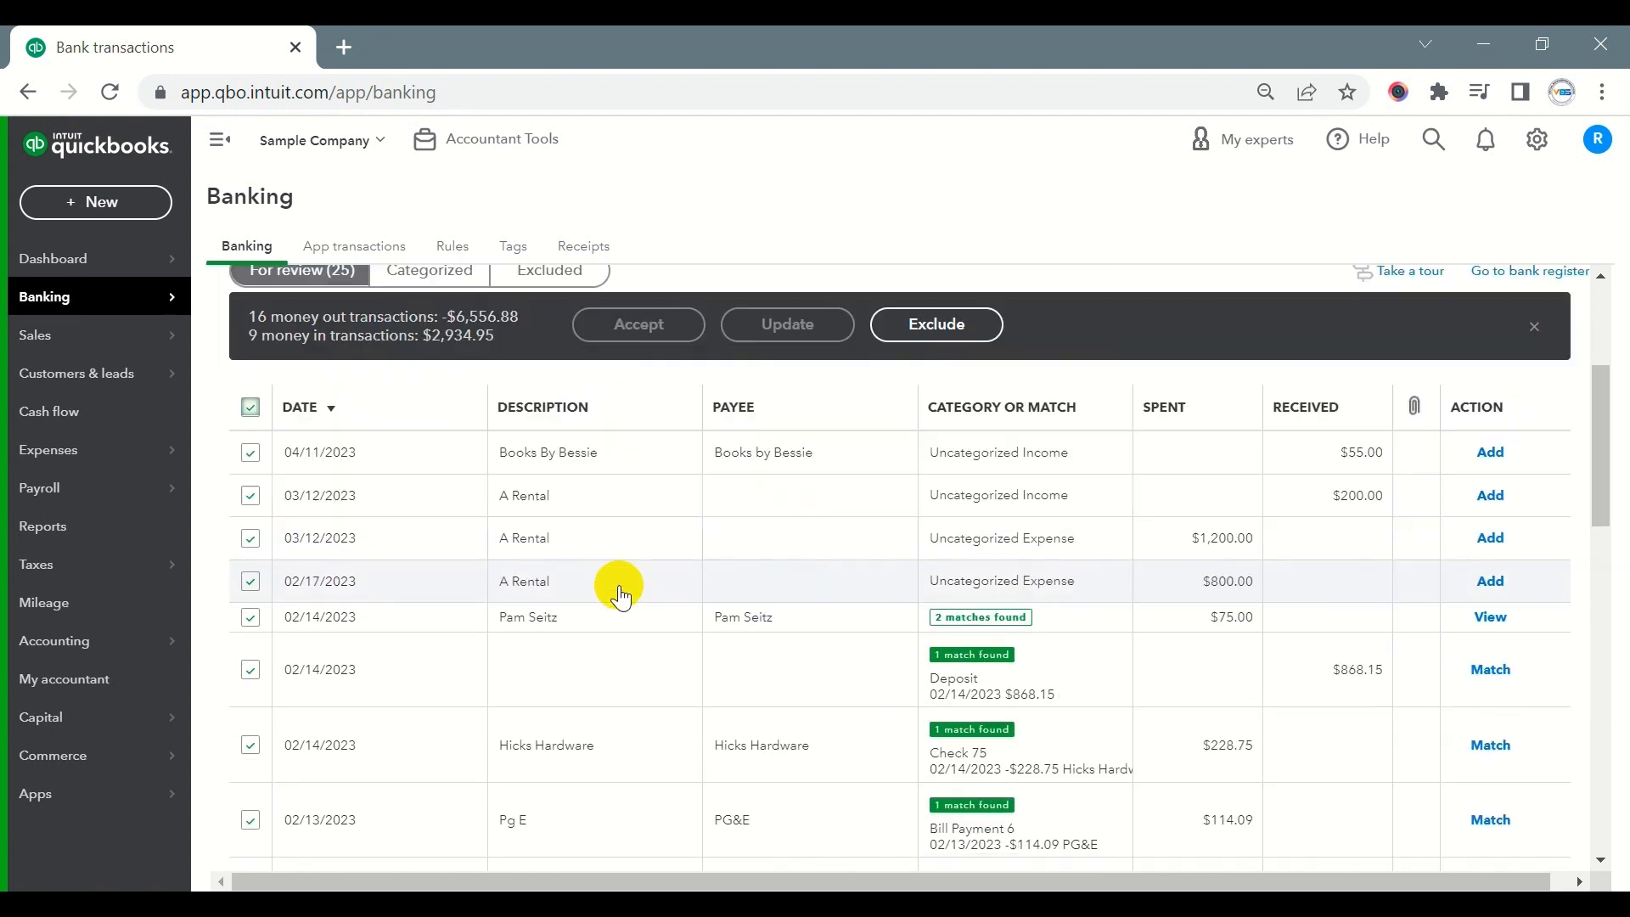
left_click(250, 618)
scroll(309, 626, "down", 2)
scroll(637, 521, "down", 4)
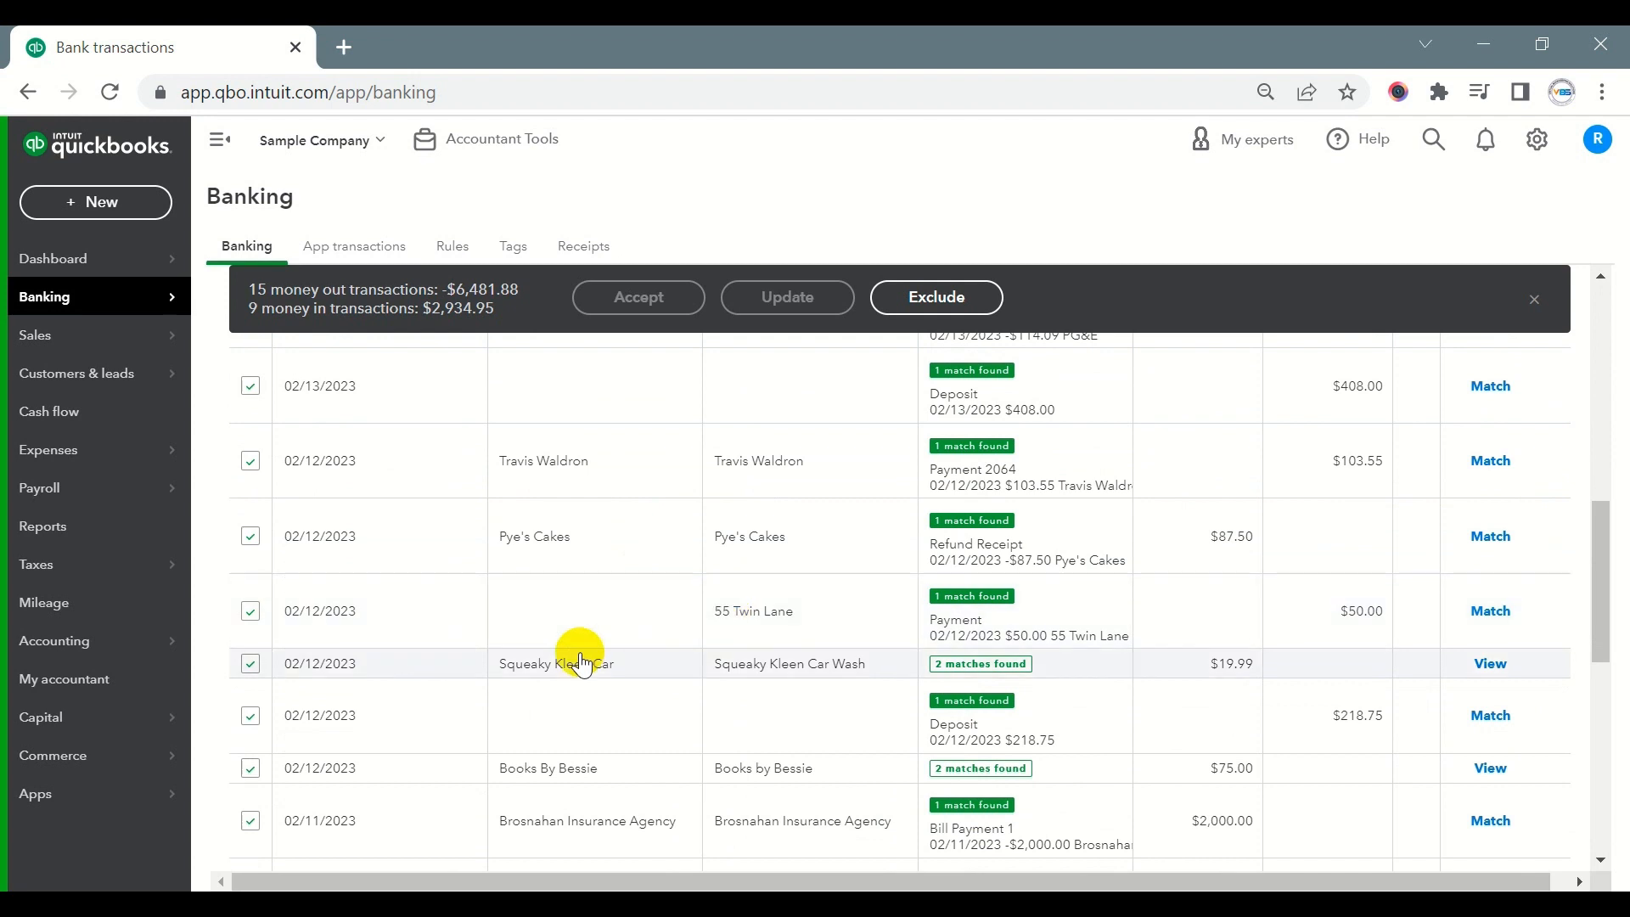
left_click(250, 664)
scroll(476, 645, "down", 2)
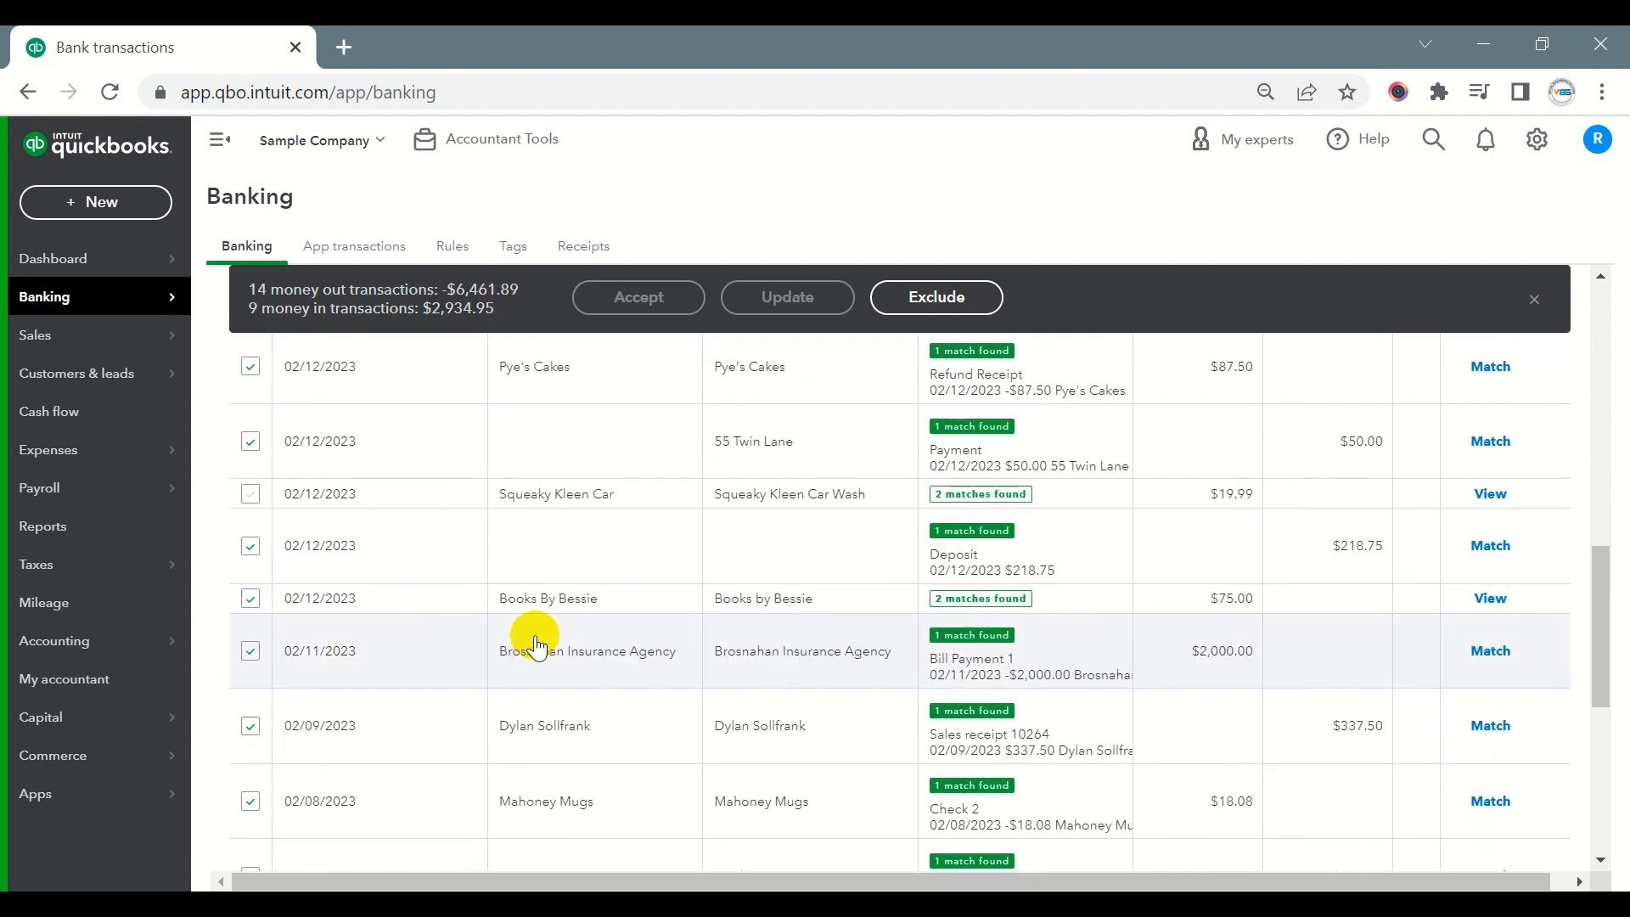
left_click(250, 599)
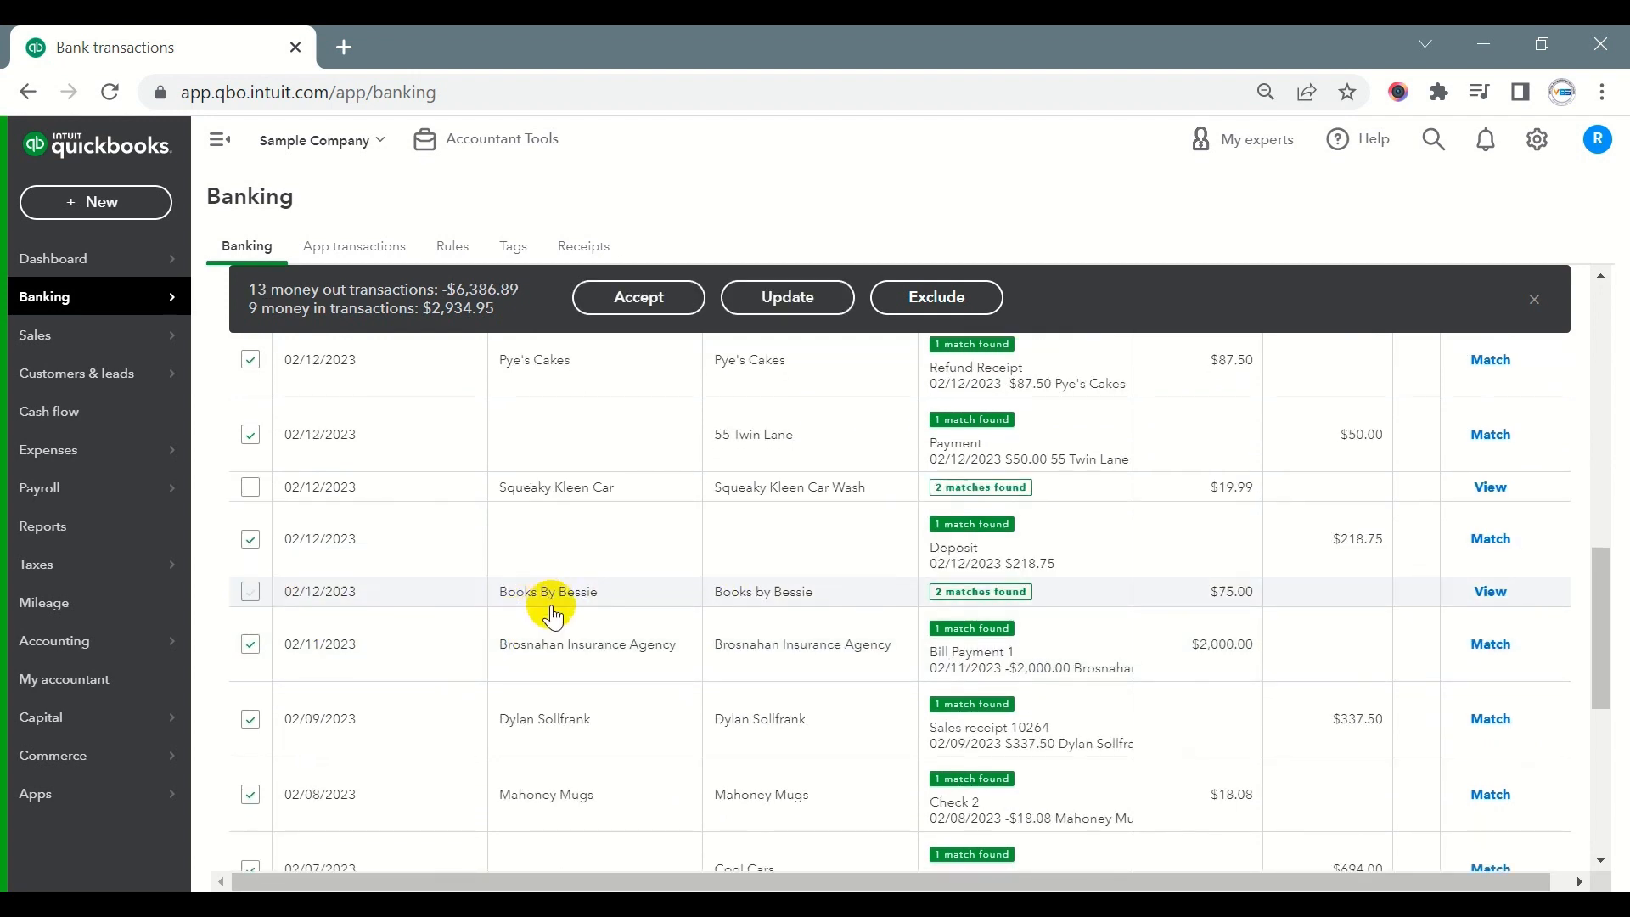
scroll(546, 608, "down", 6)
scroll(586, 594, "up", 5)
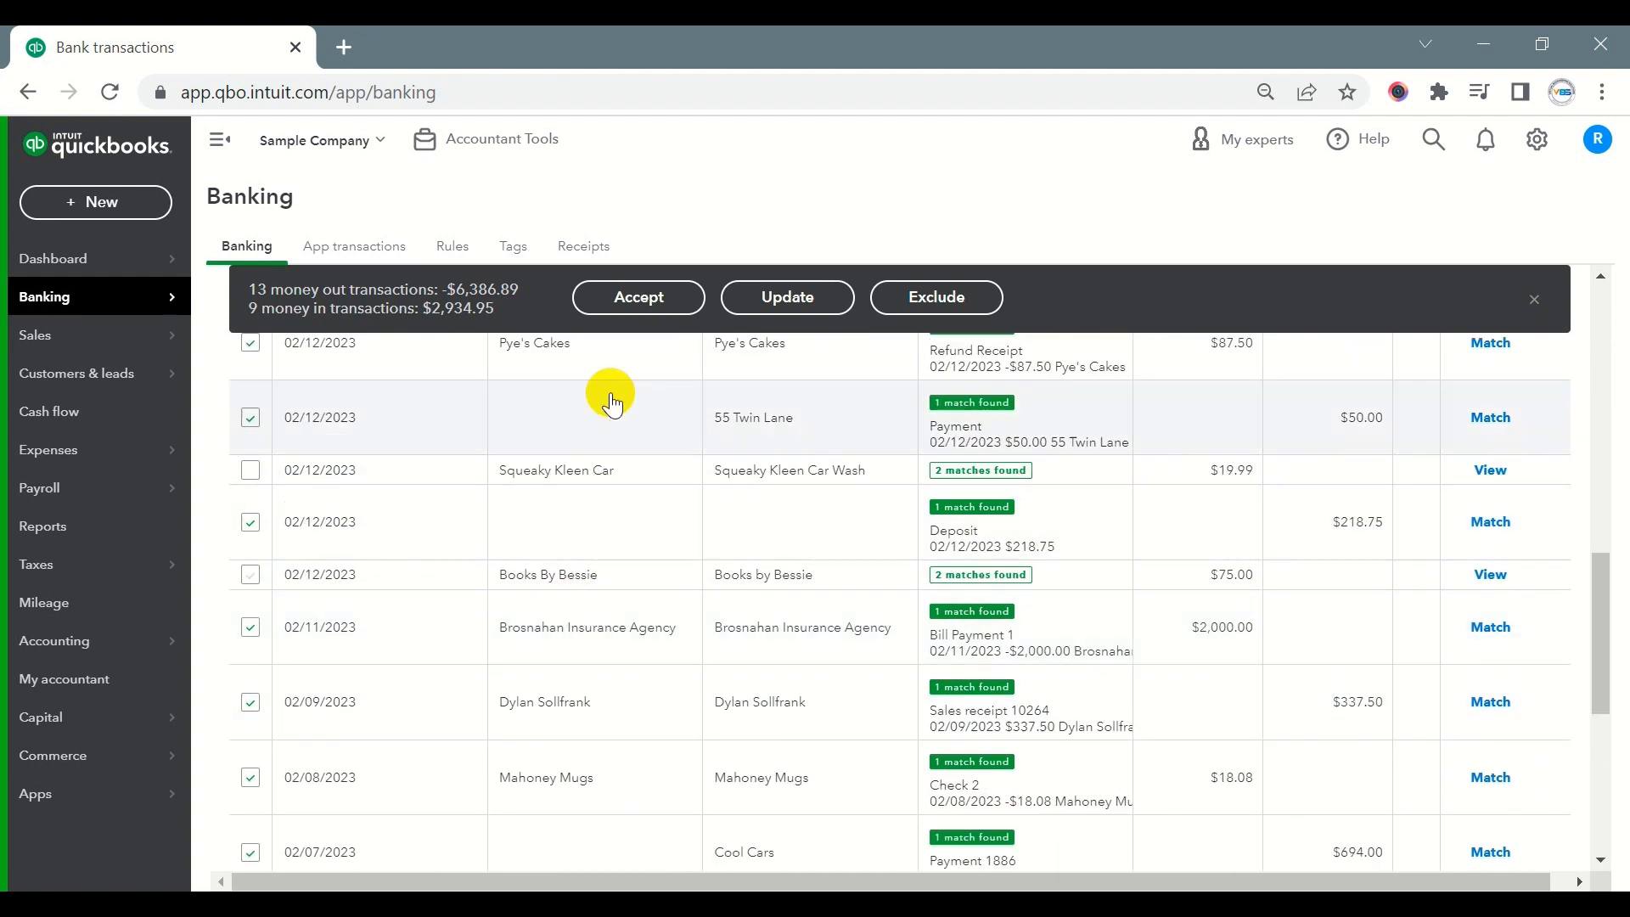
left_click(628, 299)
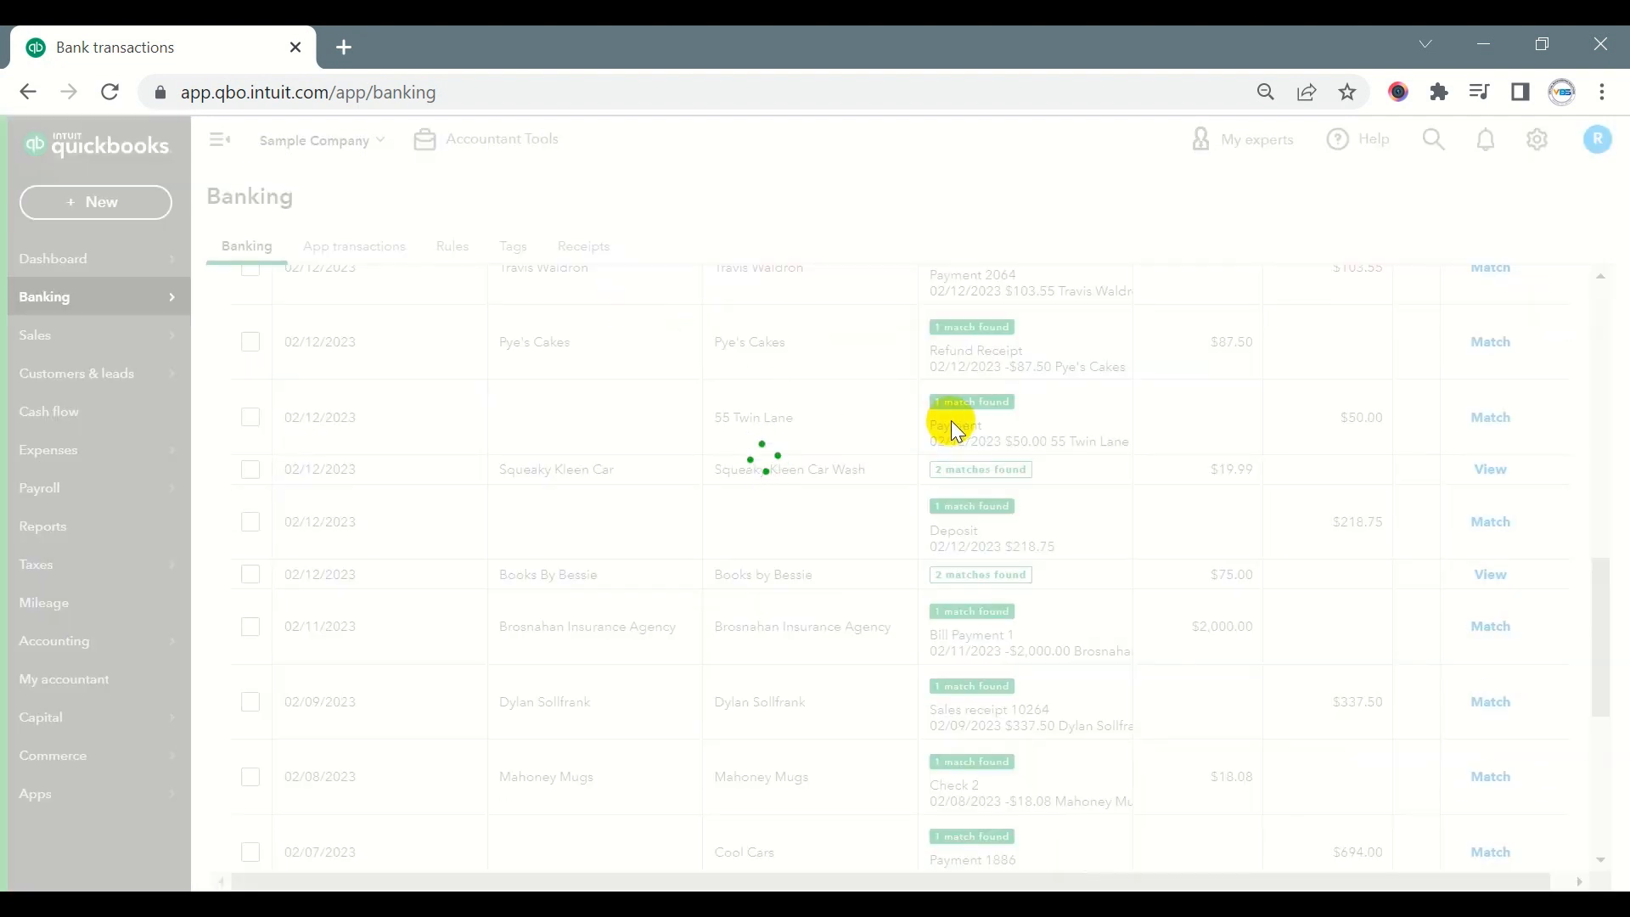
- Match the 02/14/2023 $75.00 transaction to Expense 76 and the Books By Bessie transaction to Bill Payment 3
left_click(982, 724)
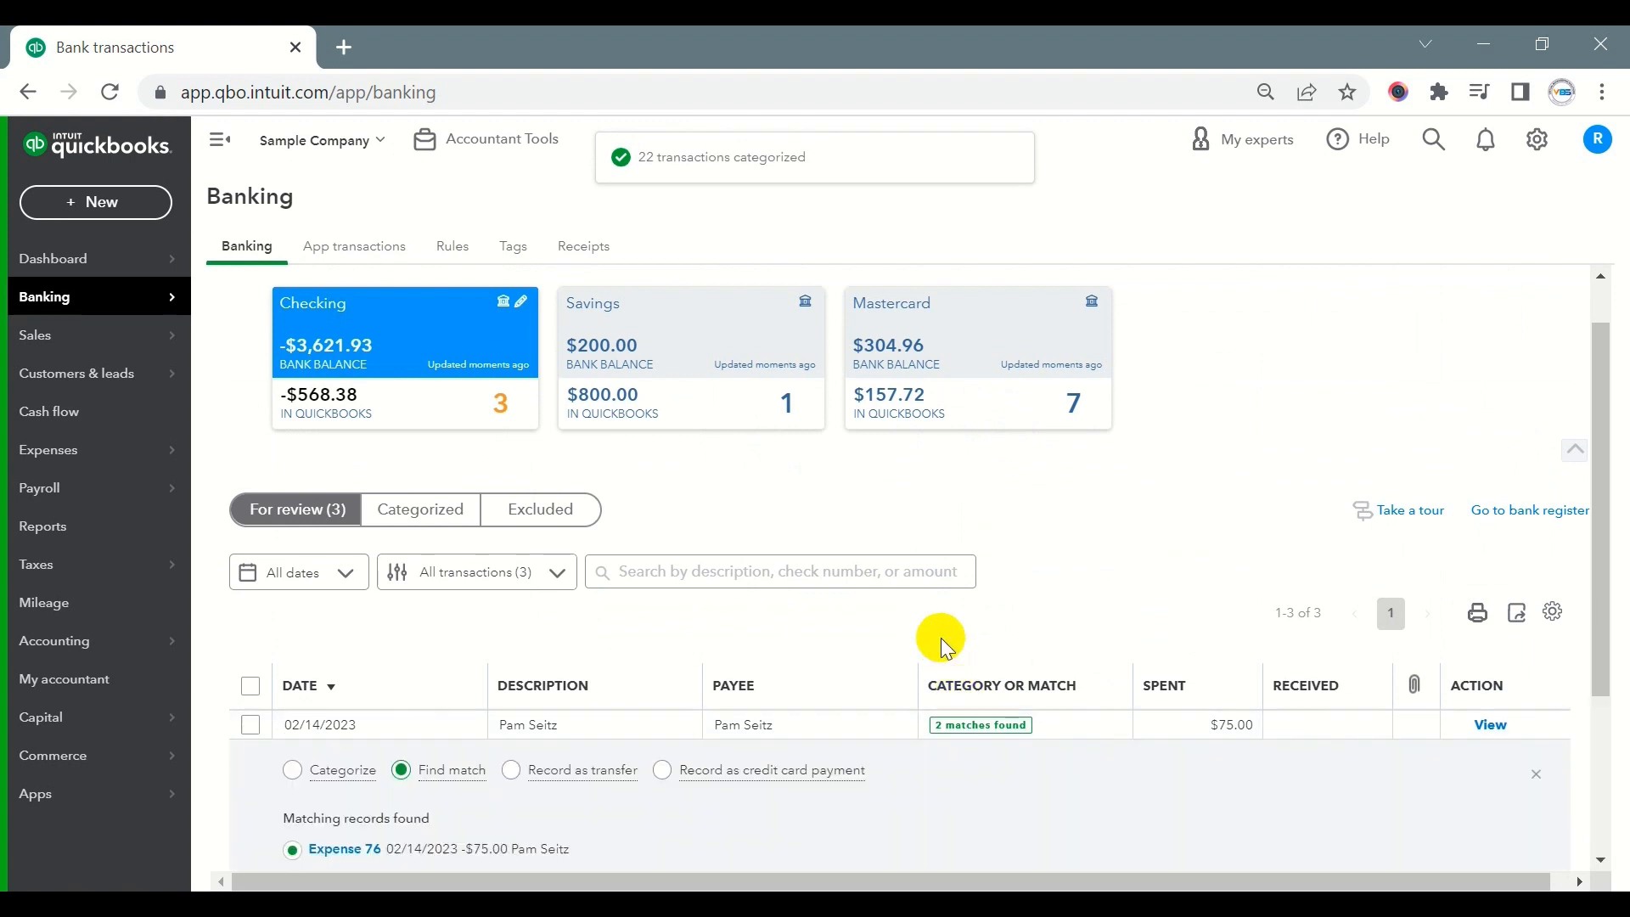
left_click(1472, 785)
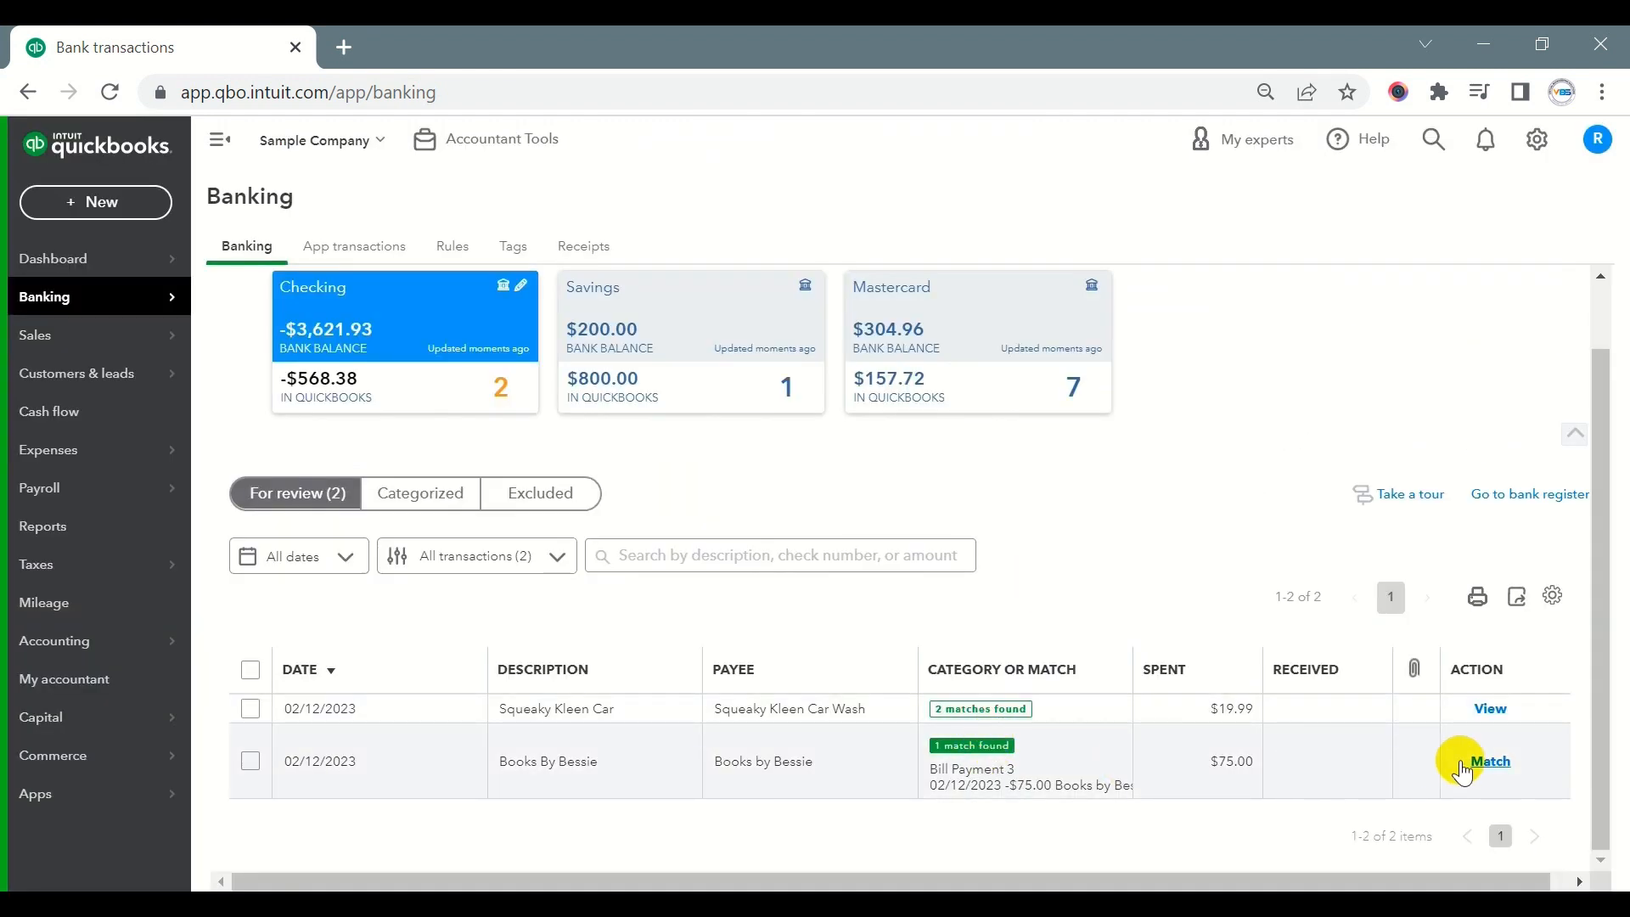
left_click(1492, 761)
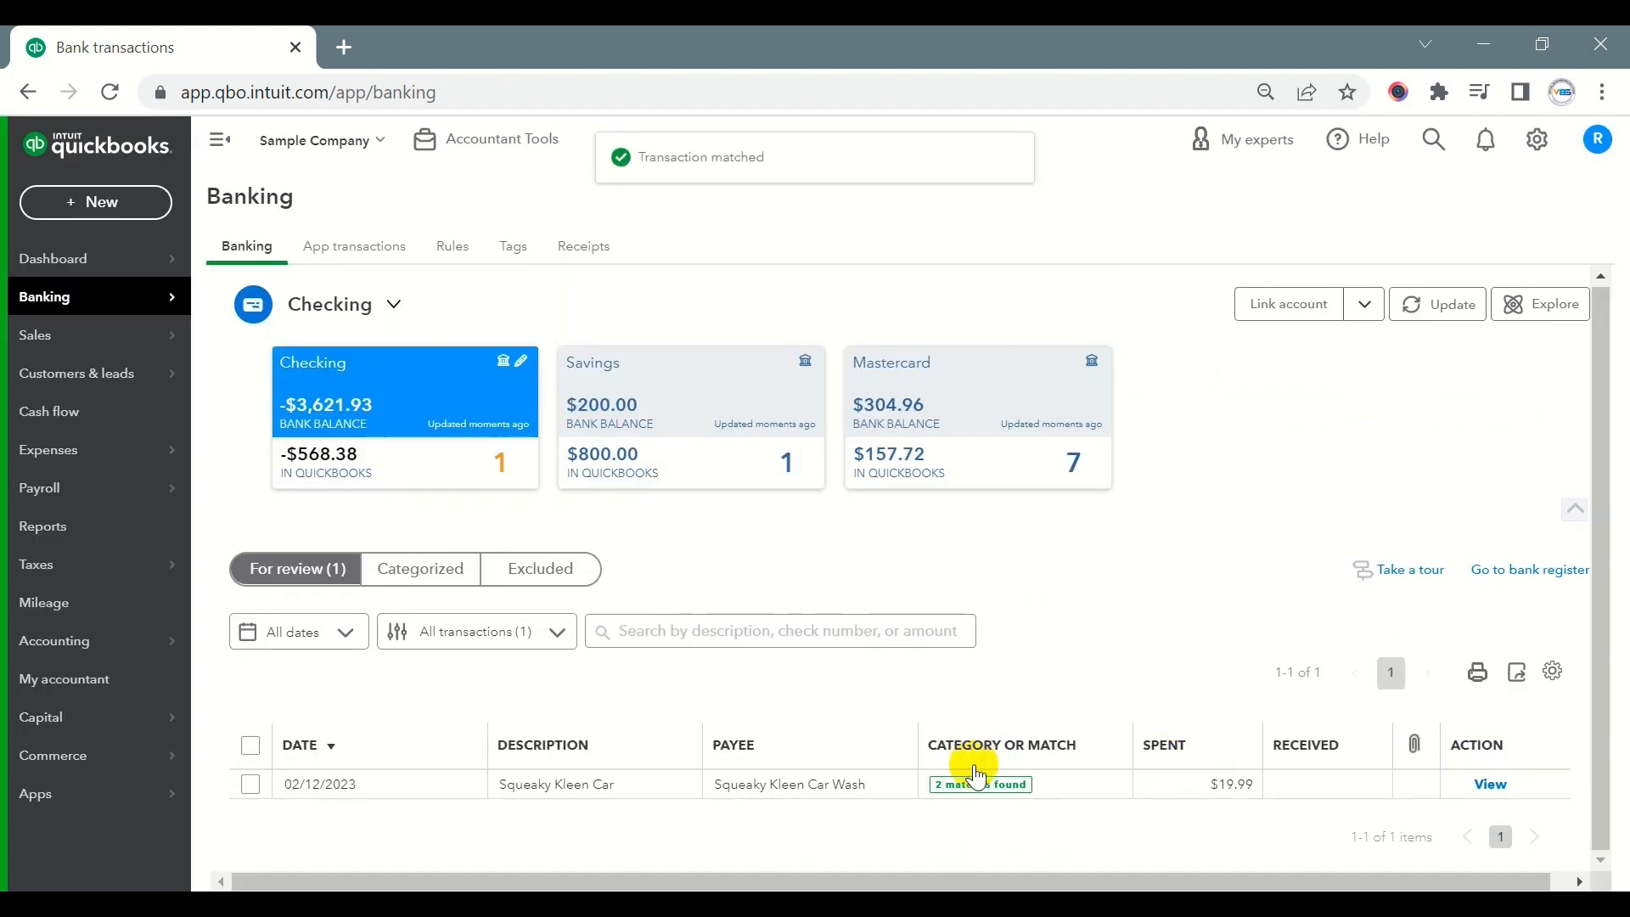
- Match the remaining Squeaky Kleen Car transaction to the 02/12/2023 Check Debit record
left_click(980, 782)
scroll(1005, 580, "down", 3)
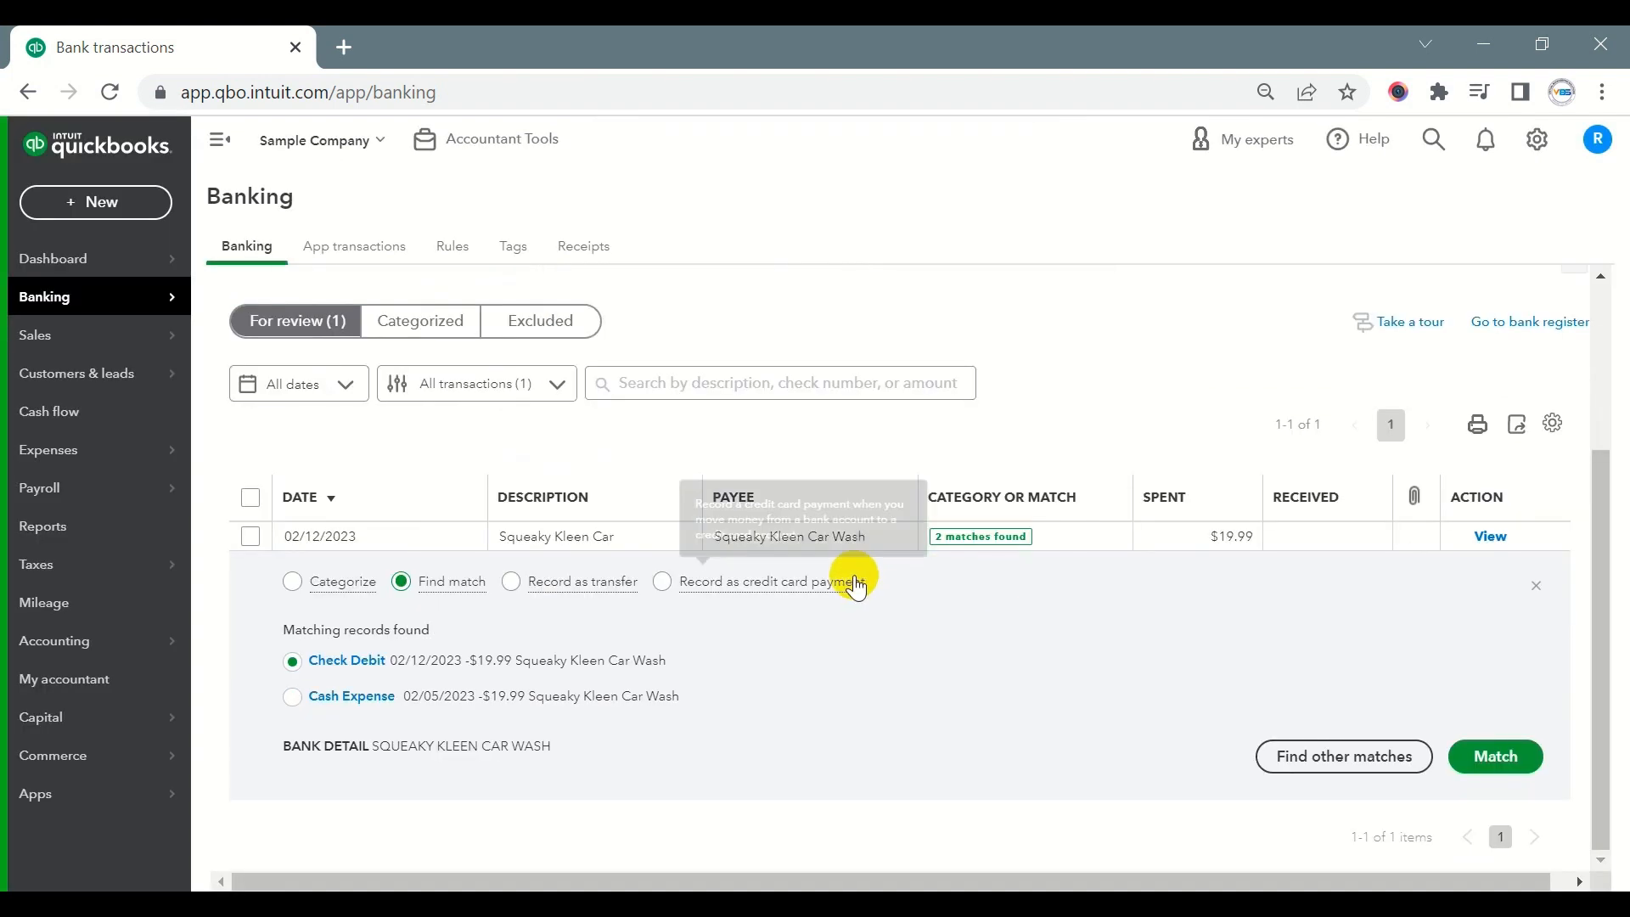
left_click(1485, 767)
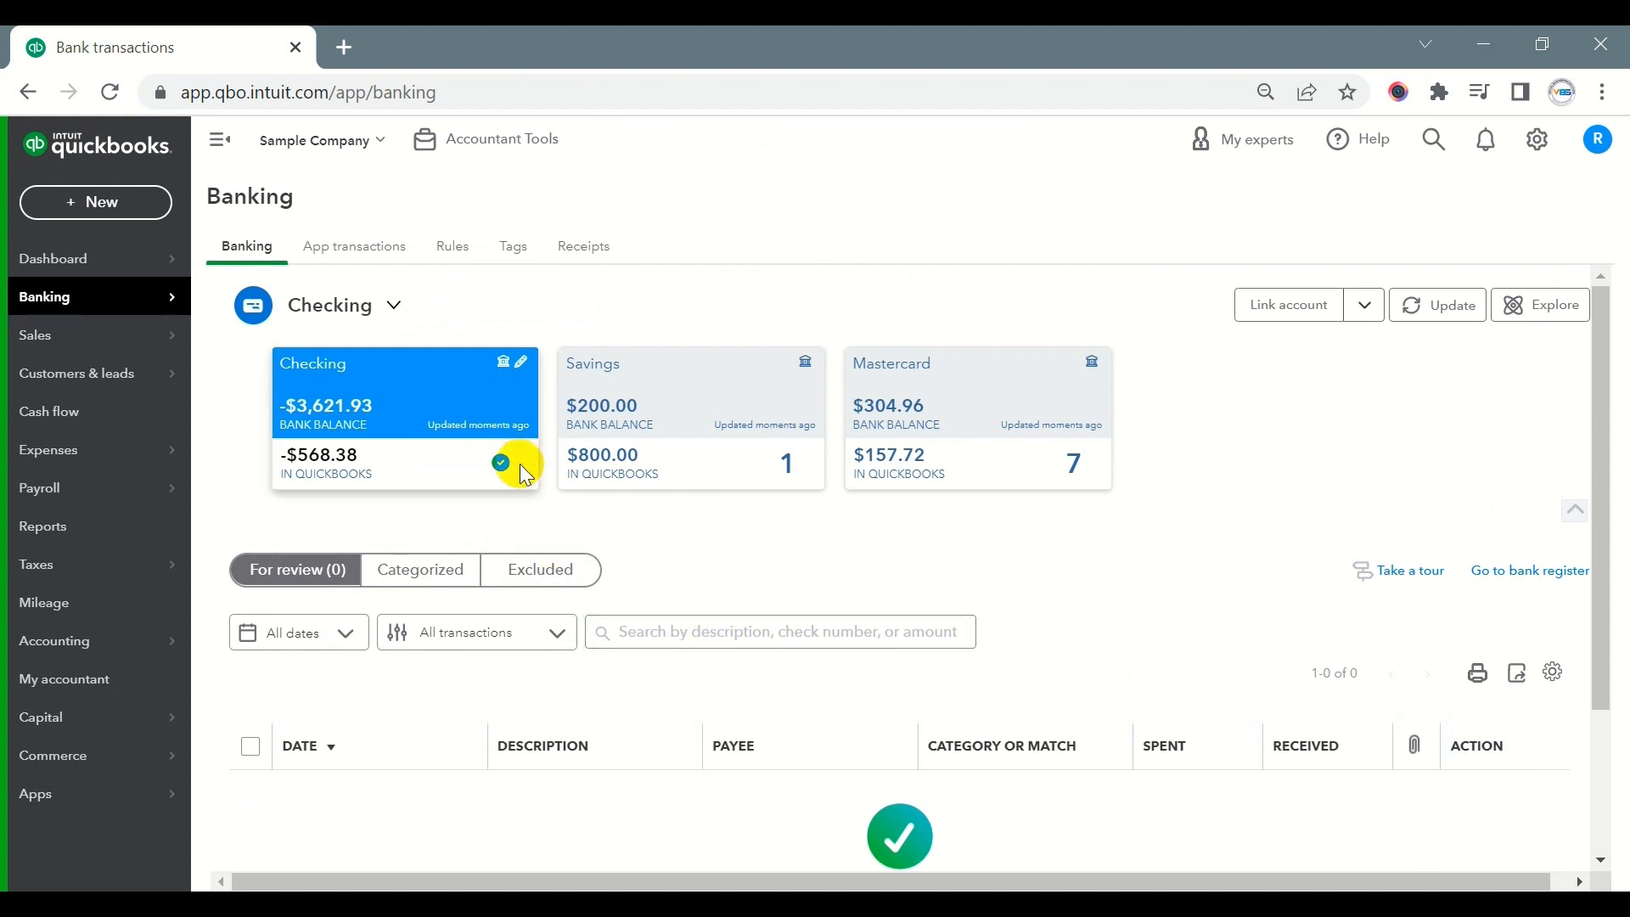
scroll(501, 552, "down", 3)
scroll(504, 567, "up", 3)
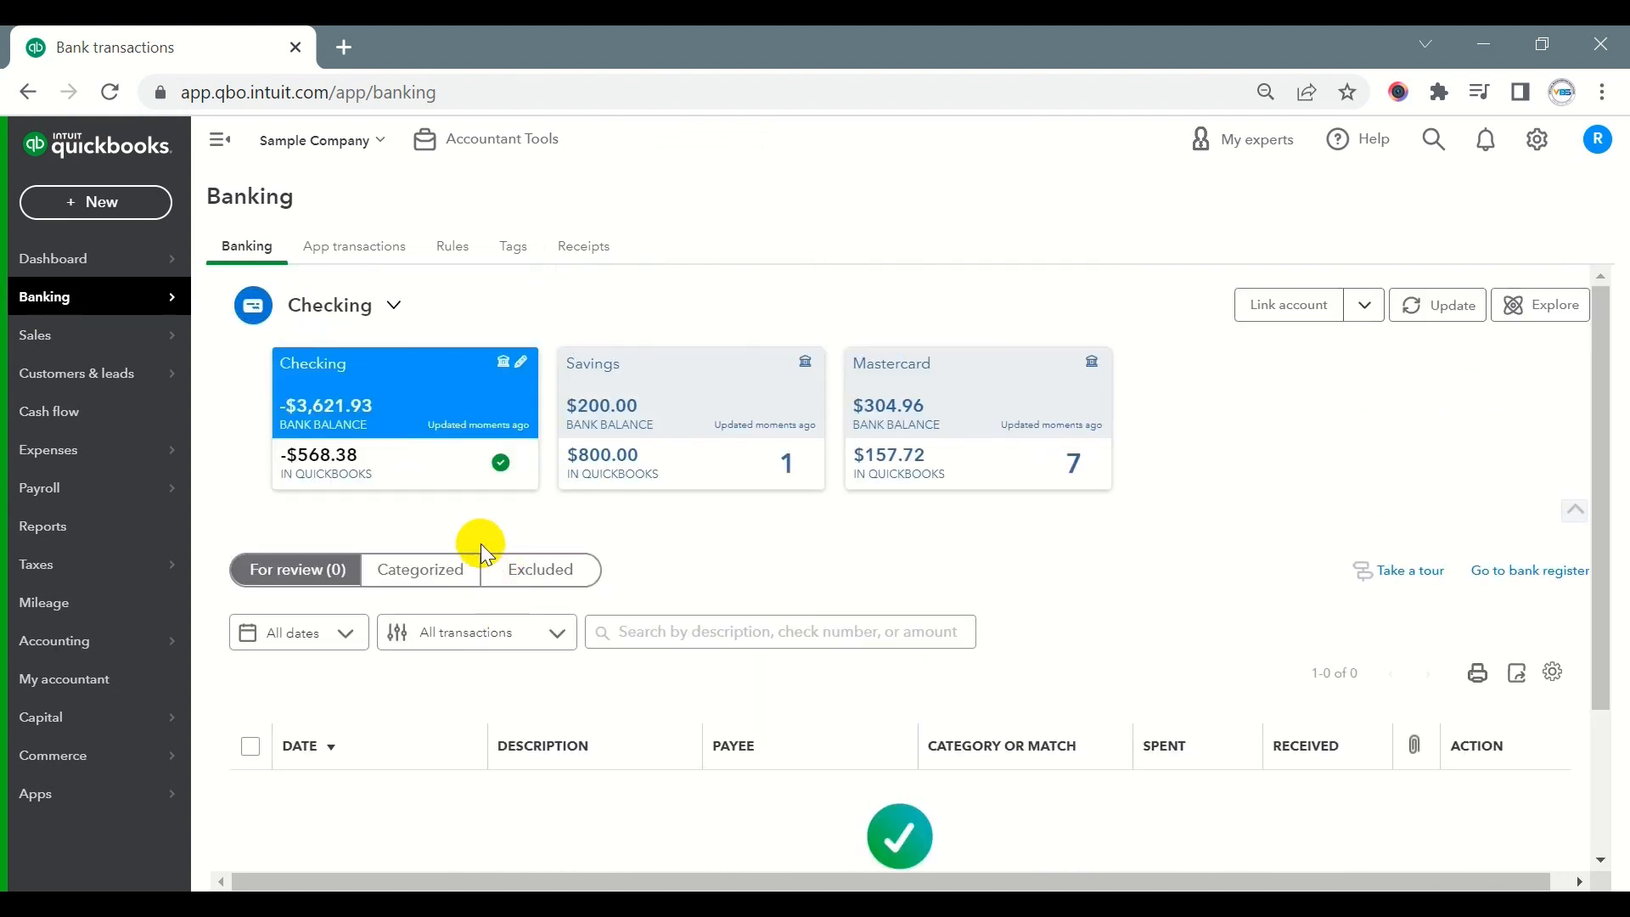
- Open the Reconcile tool, get started, and dismiss its introduction
left_click(1538, 144)
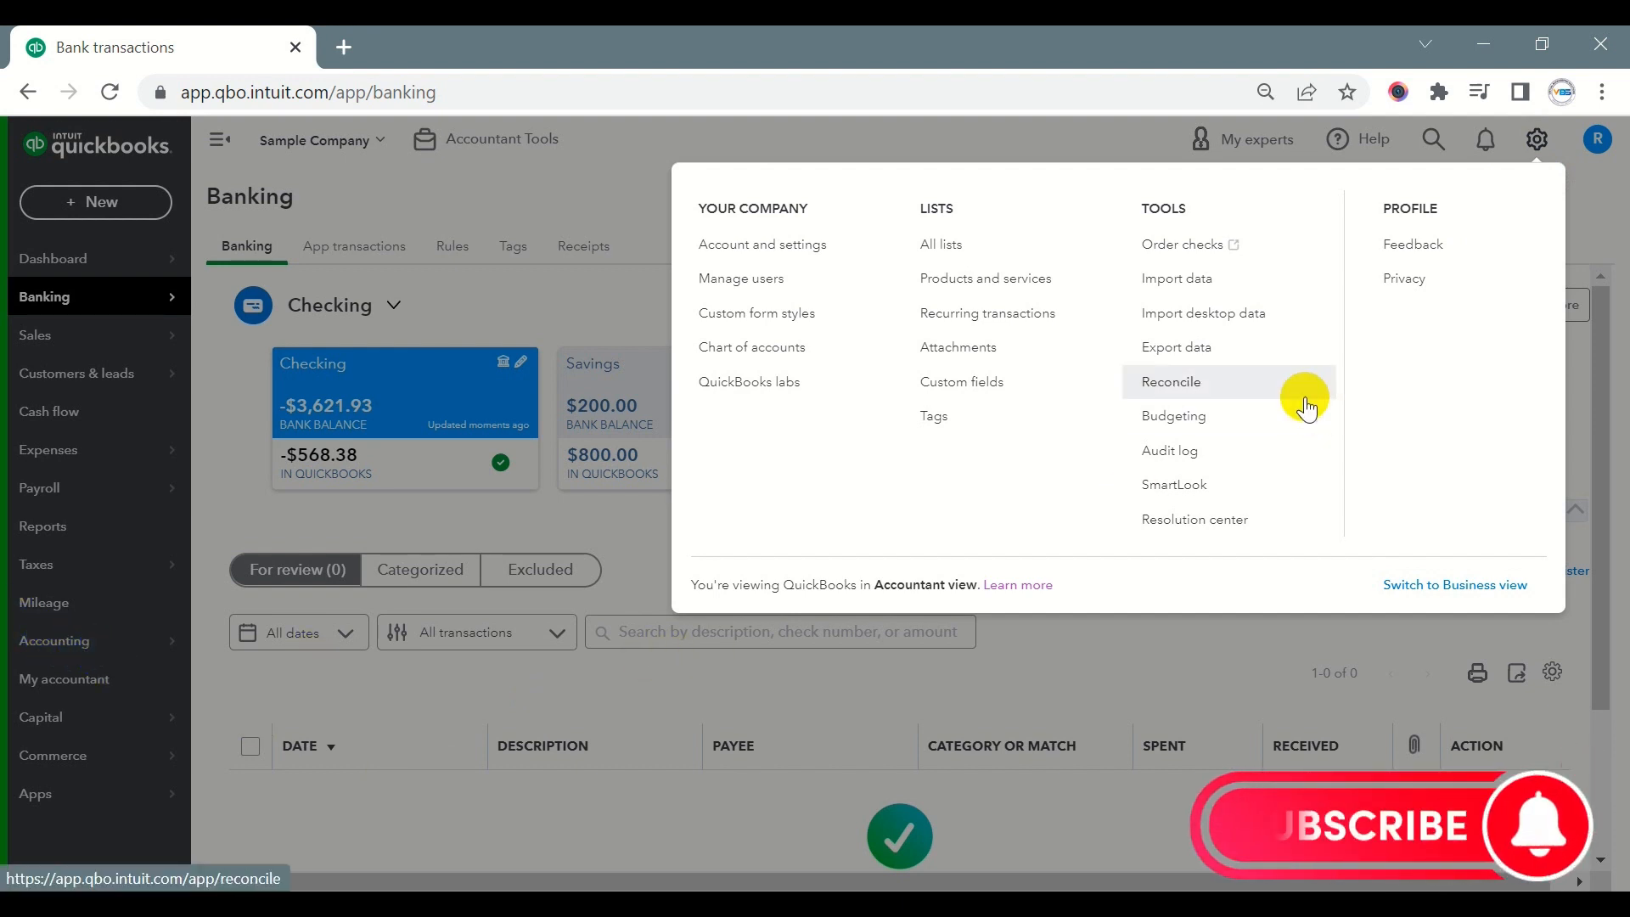
left_click(1174, 384)
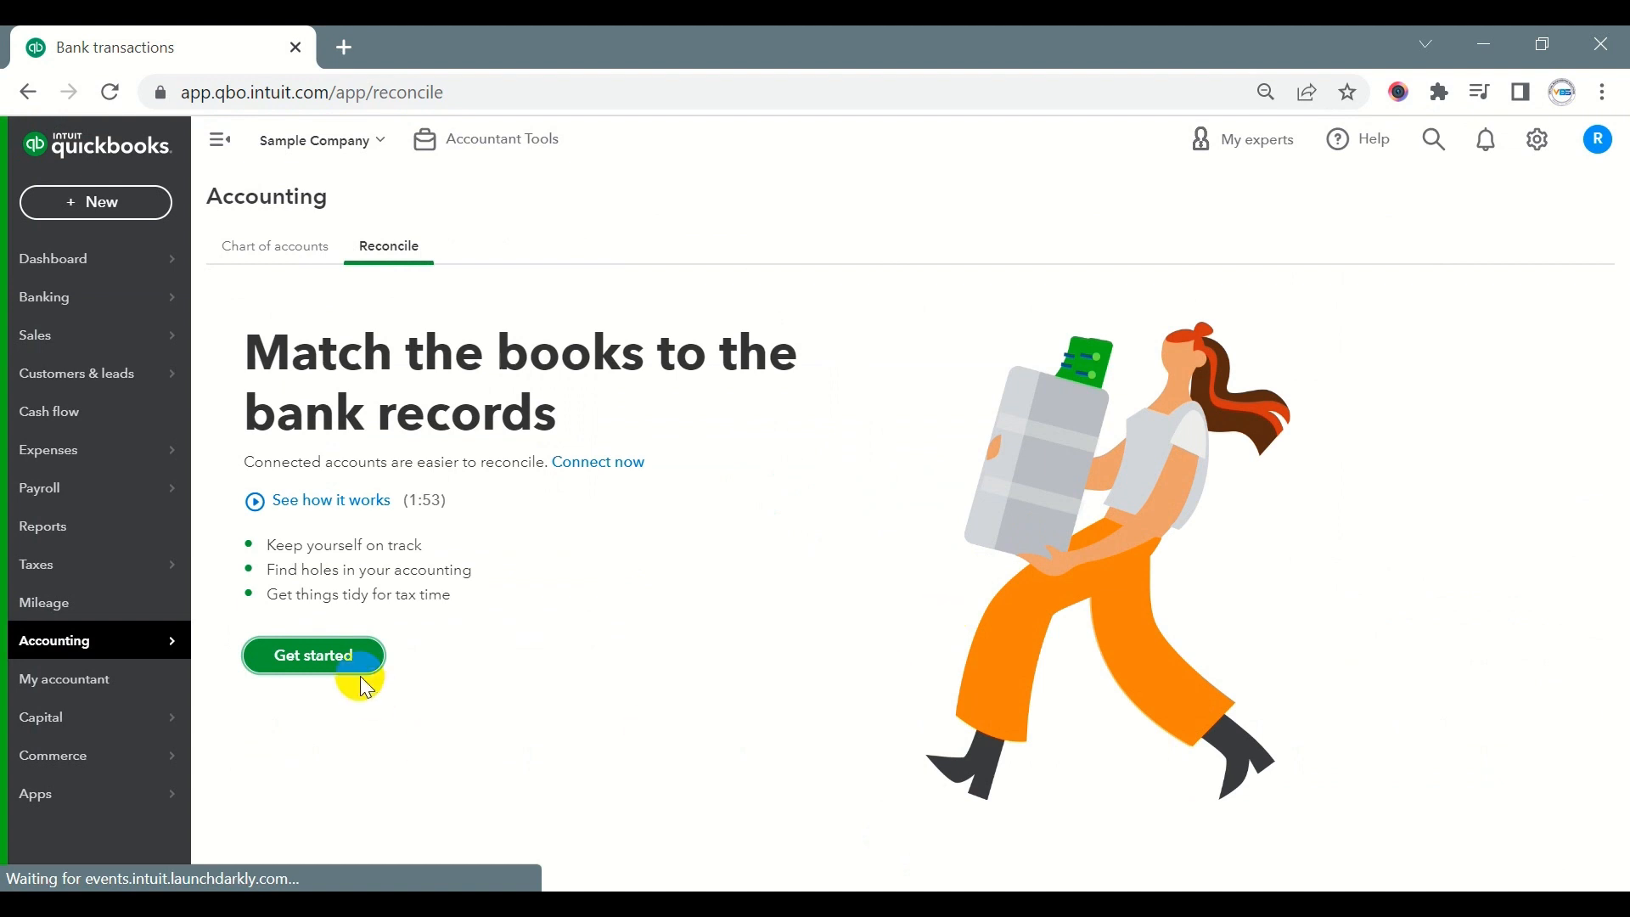
left_click(339, 659)
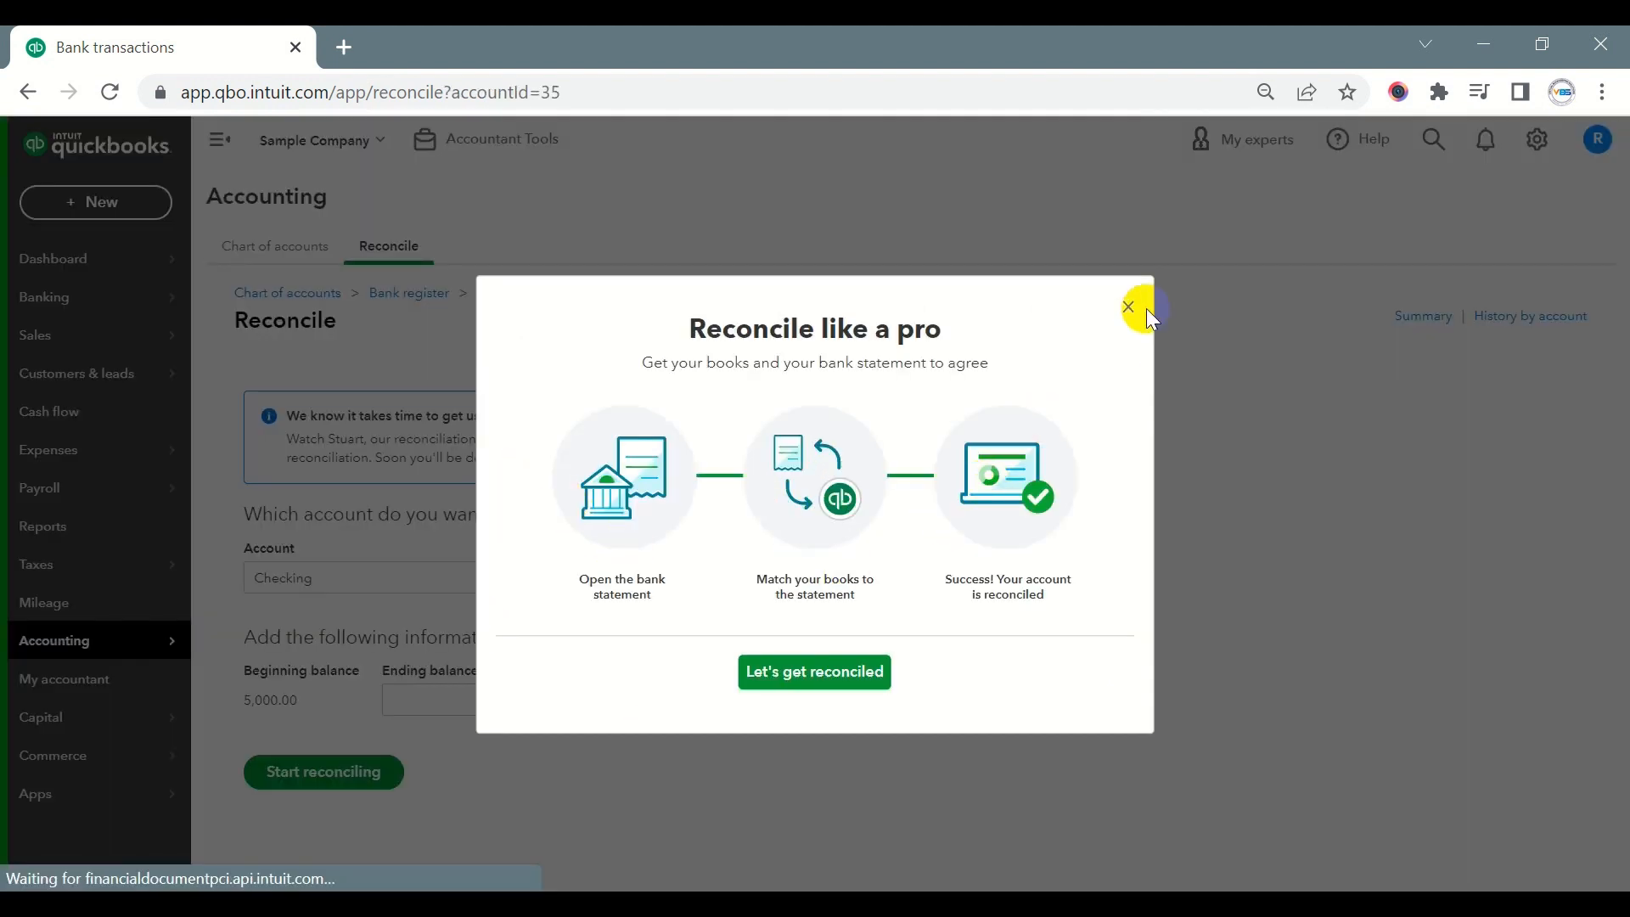
left_click(1131, 308)
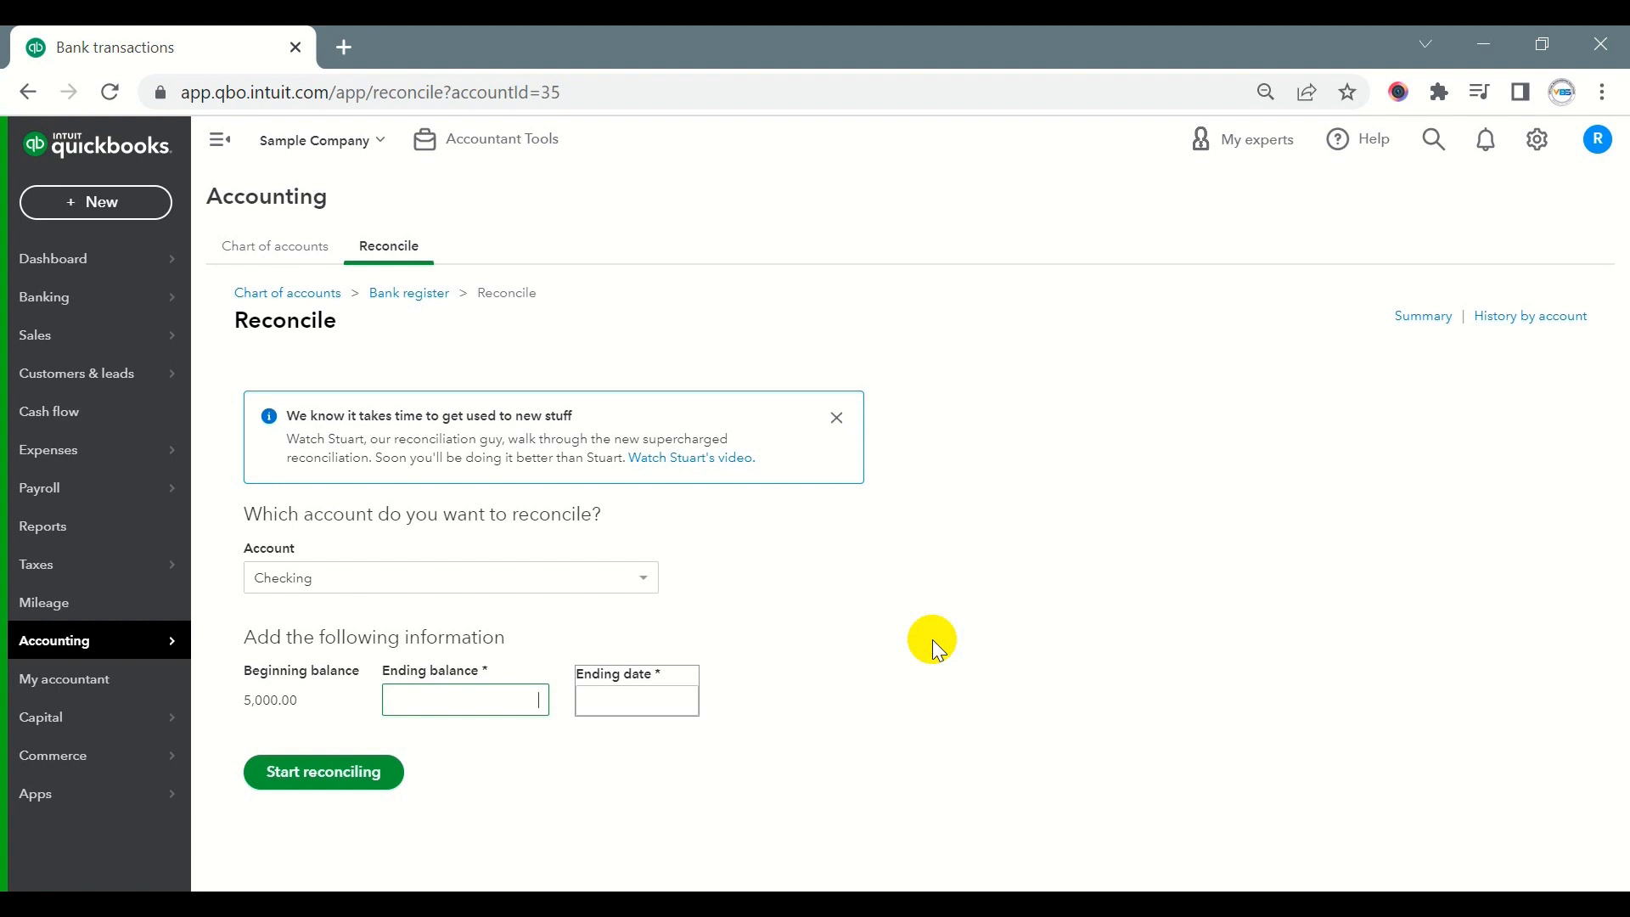
- Start reconciling the Checking account with an ending balance of 376.62 and an ending date of 02/28/2023
type("376.62")
key("Tab")
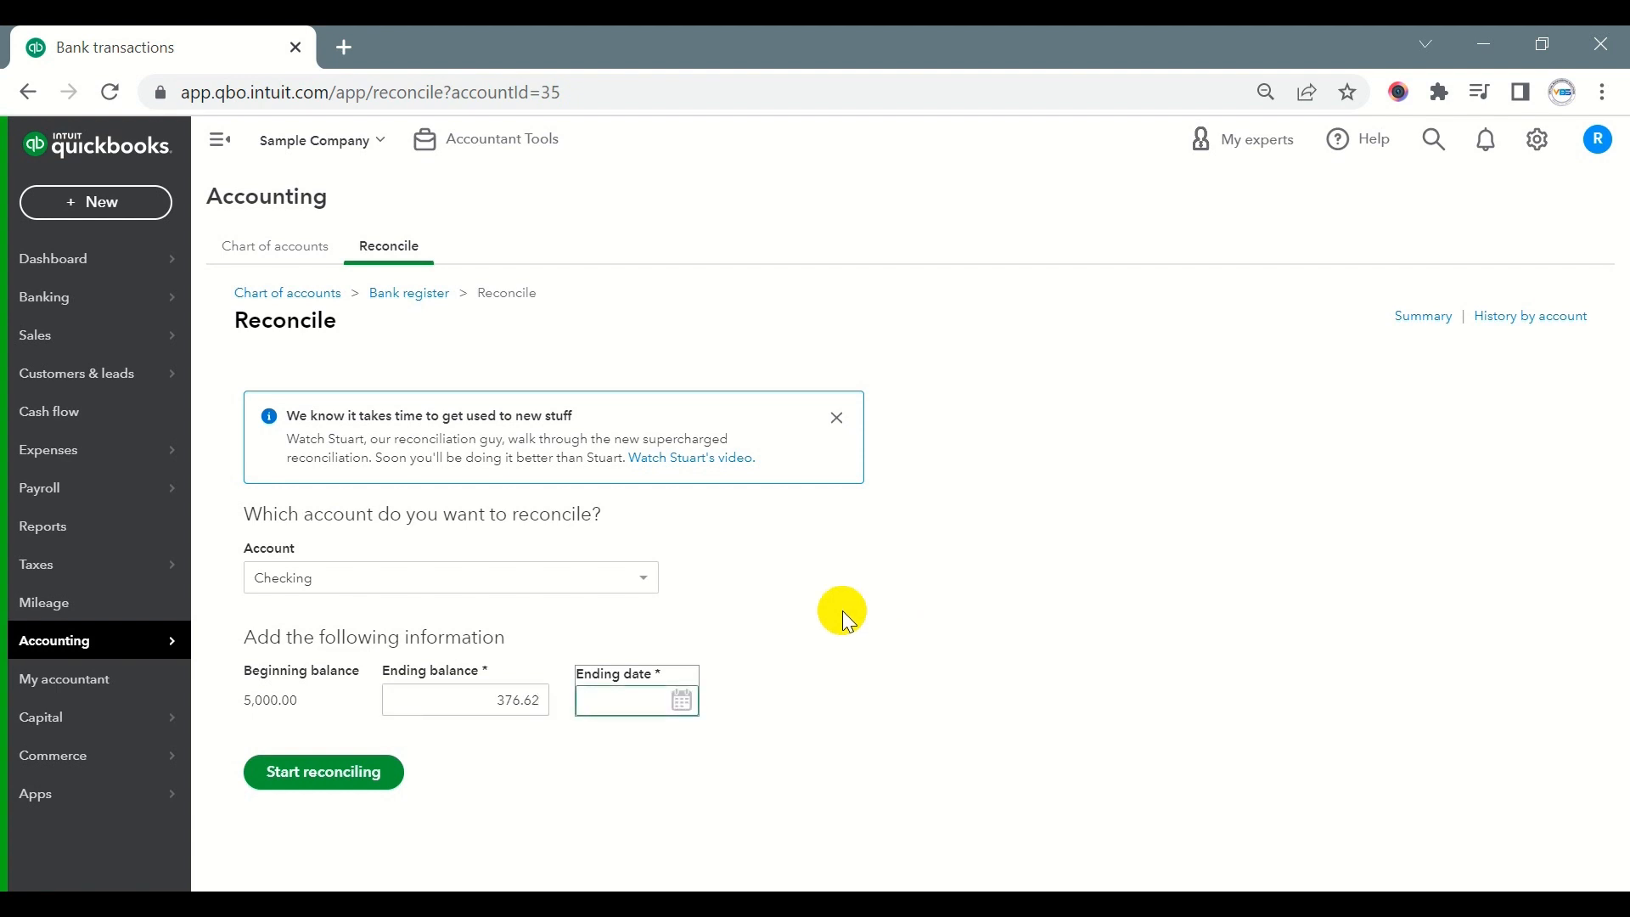
left_click(682, 700)
left_click(595, 459)
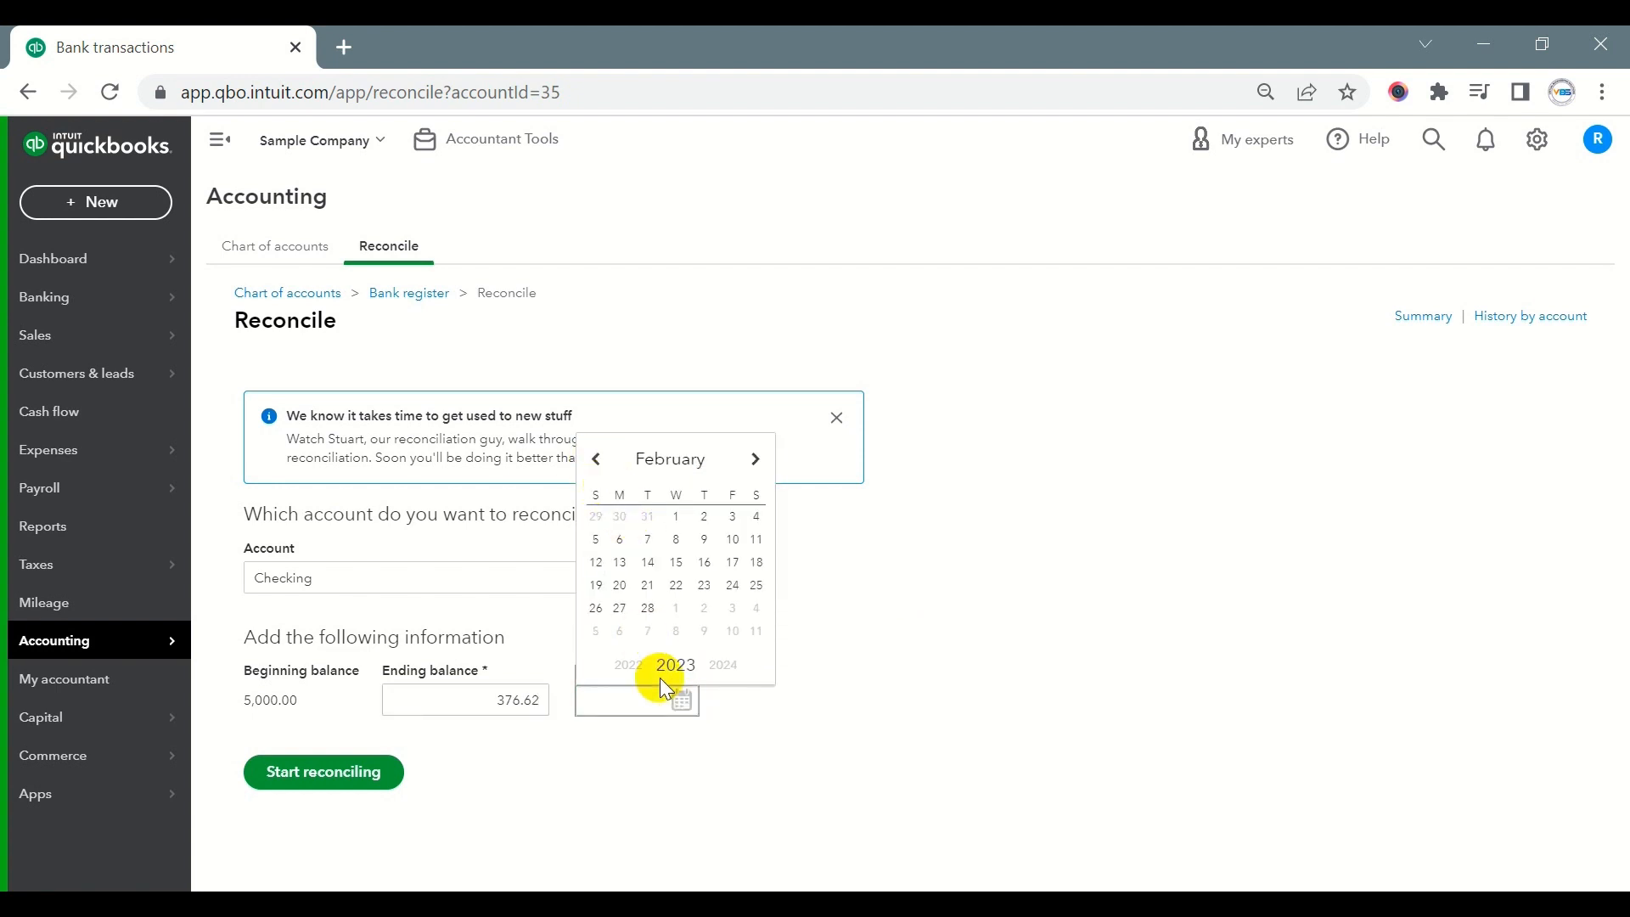
left_click(648, 608)
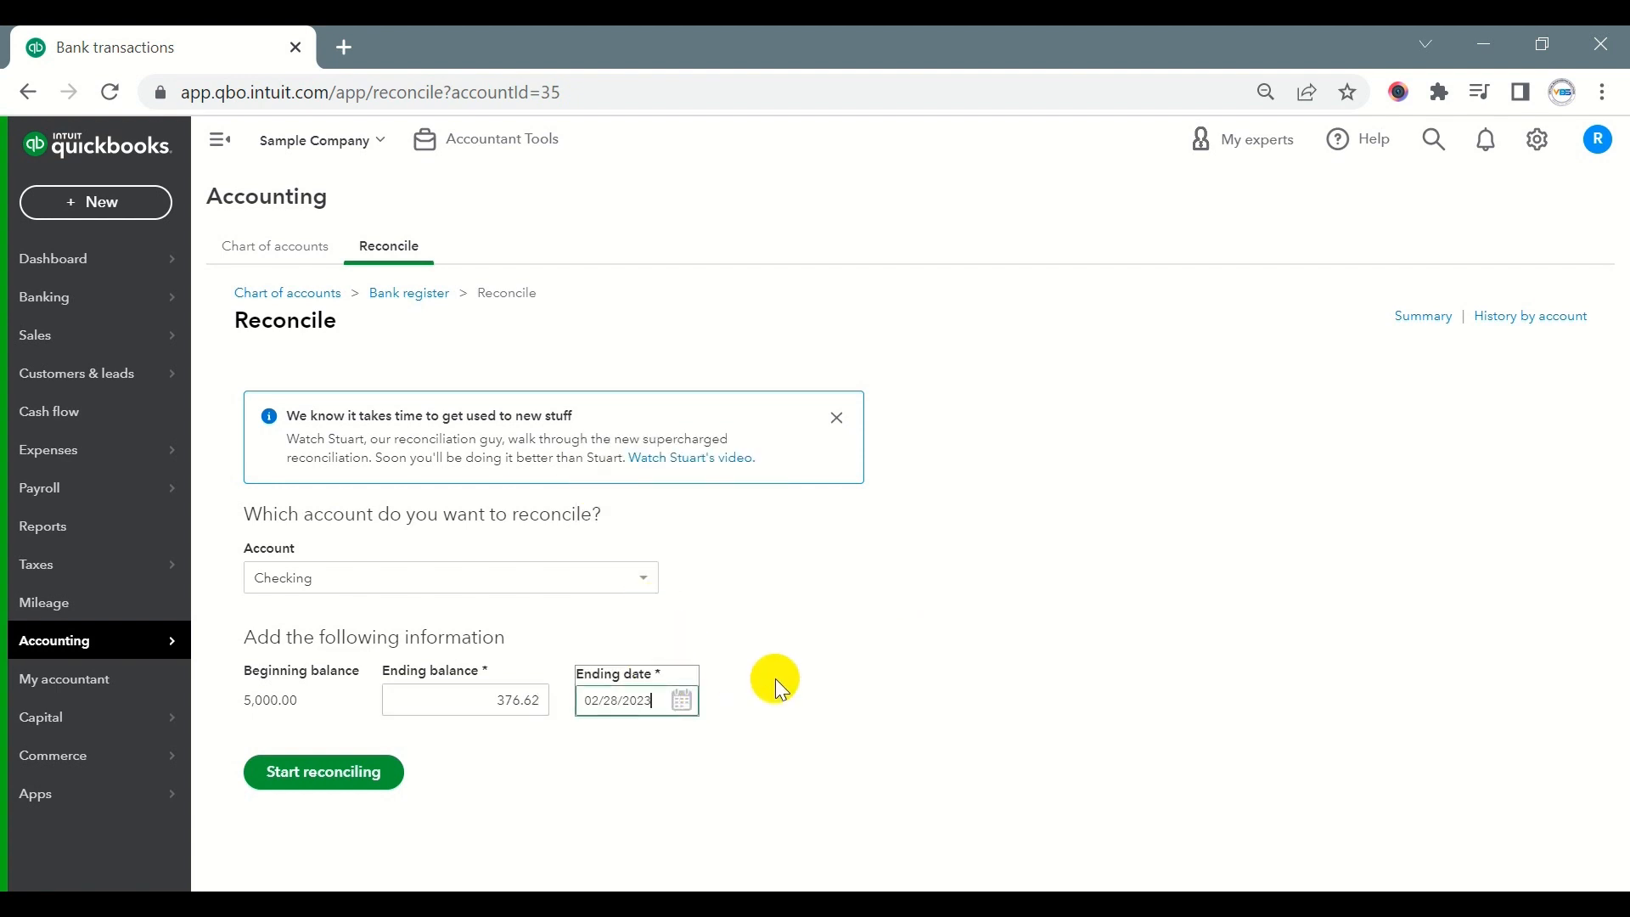
left_click(306, 771)
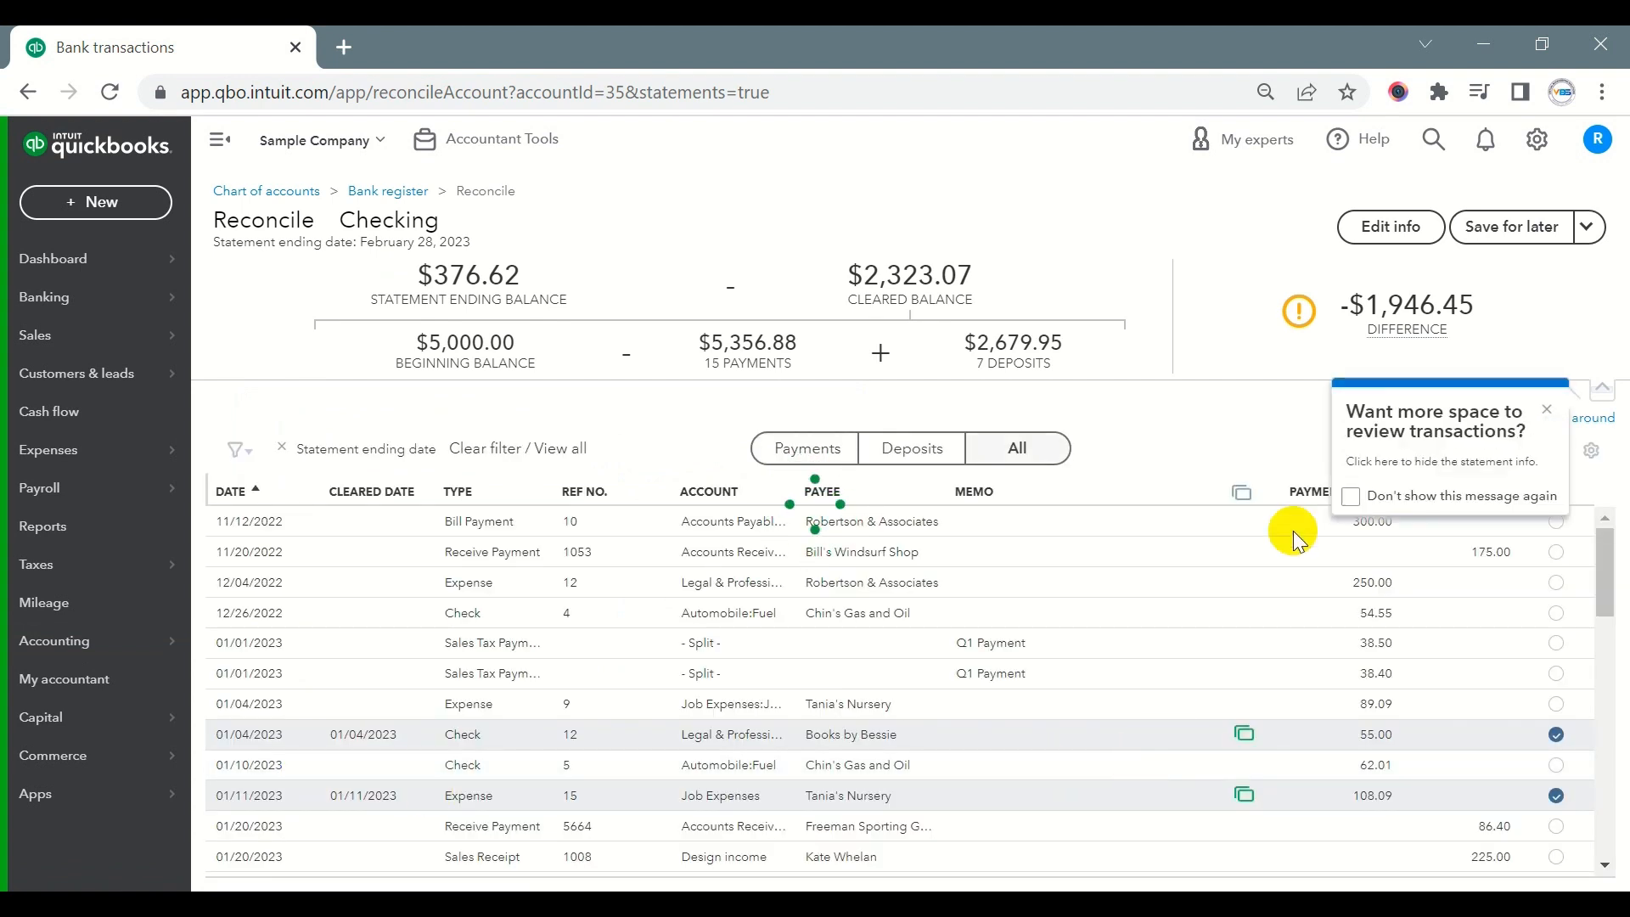
- Dismiss the two tips about reviewing more transactions, choosing not to show the first one again
left_click(1351, 496)
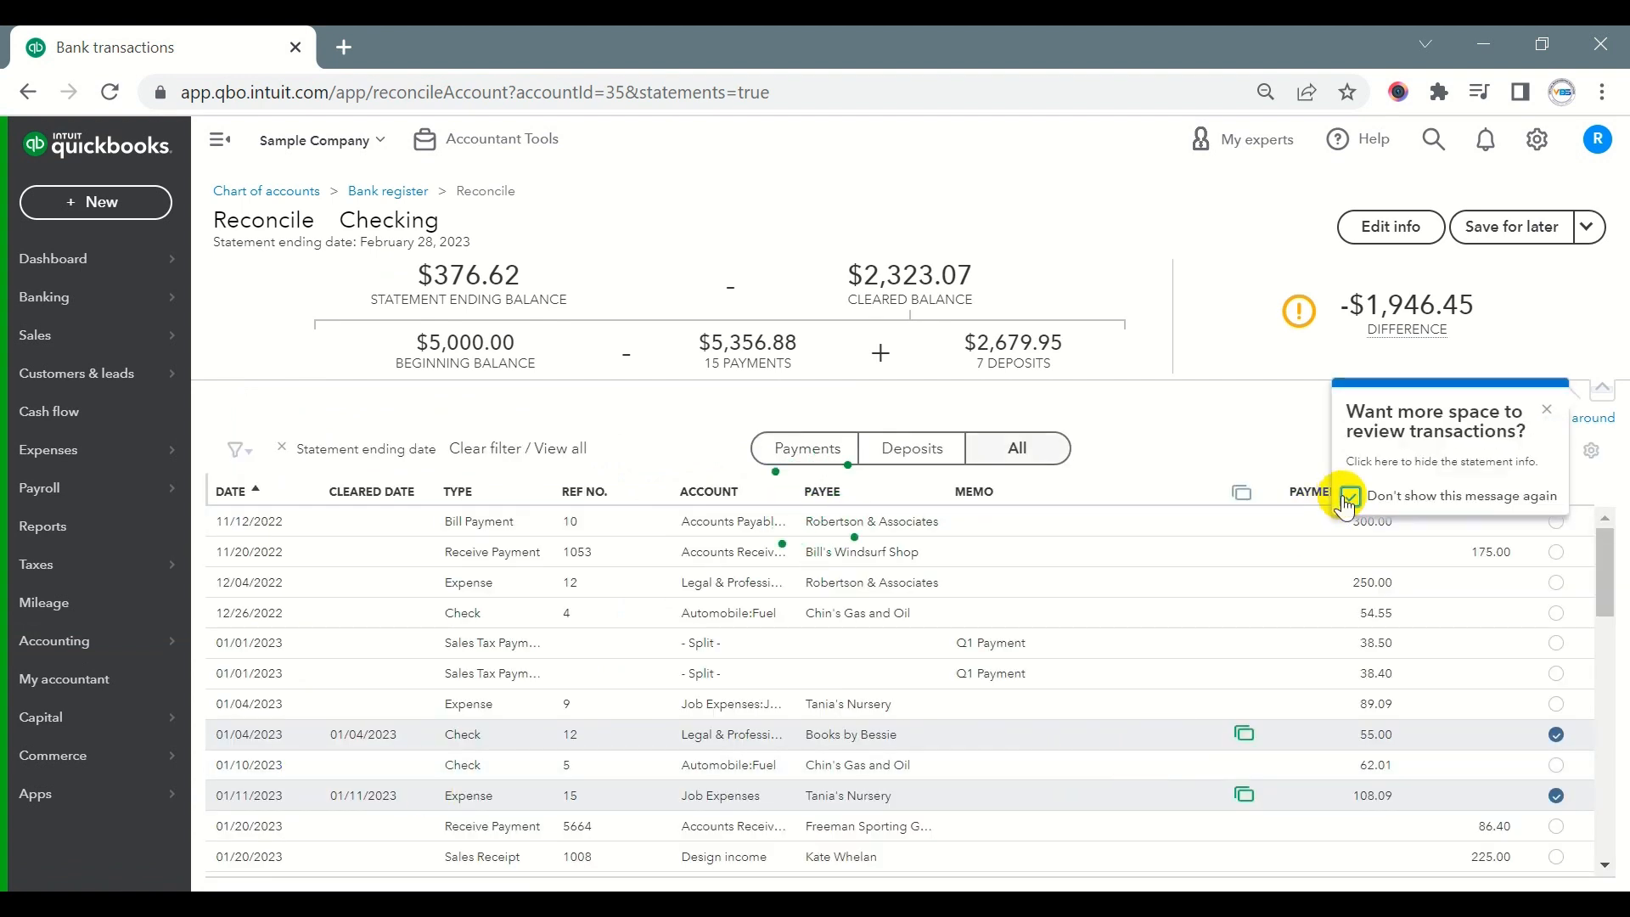
left_click(1547, 413)
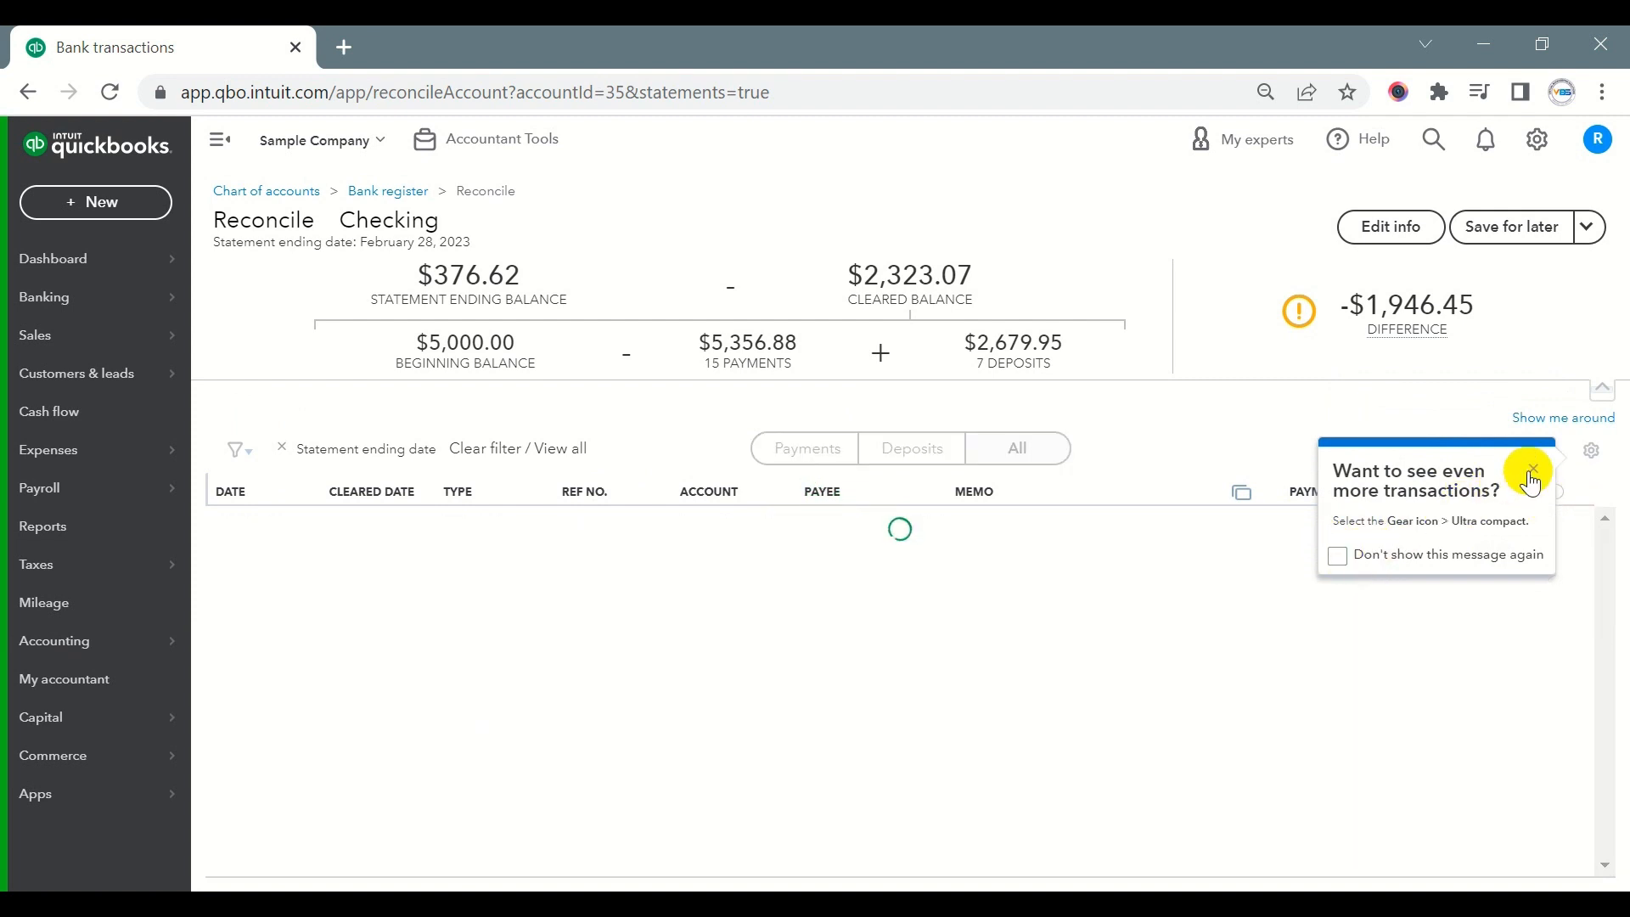
left_click(1533, 471)
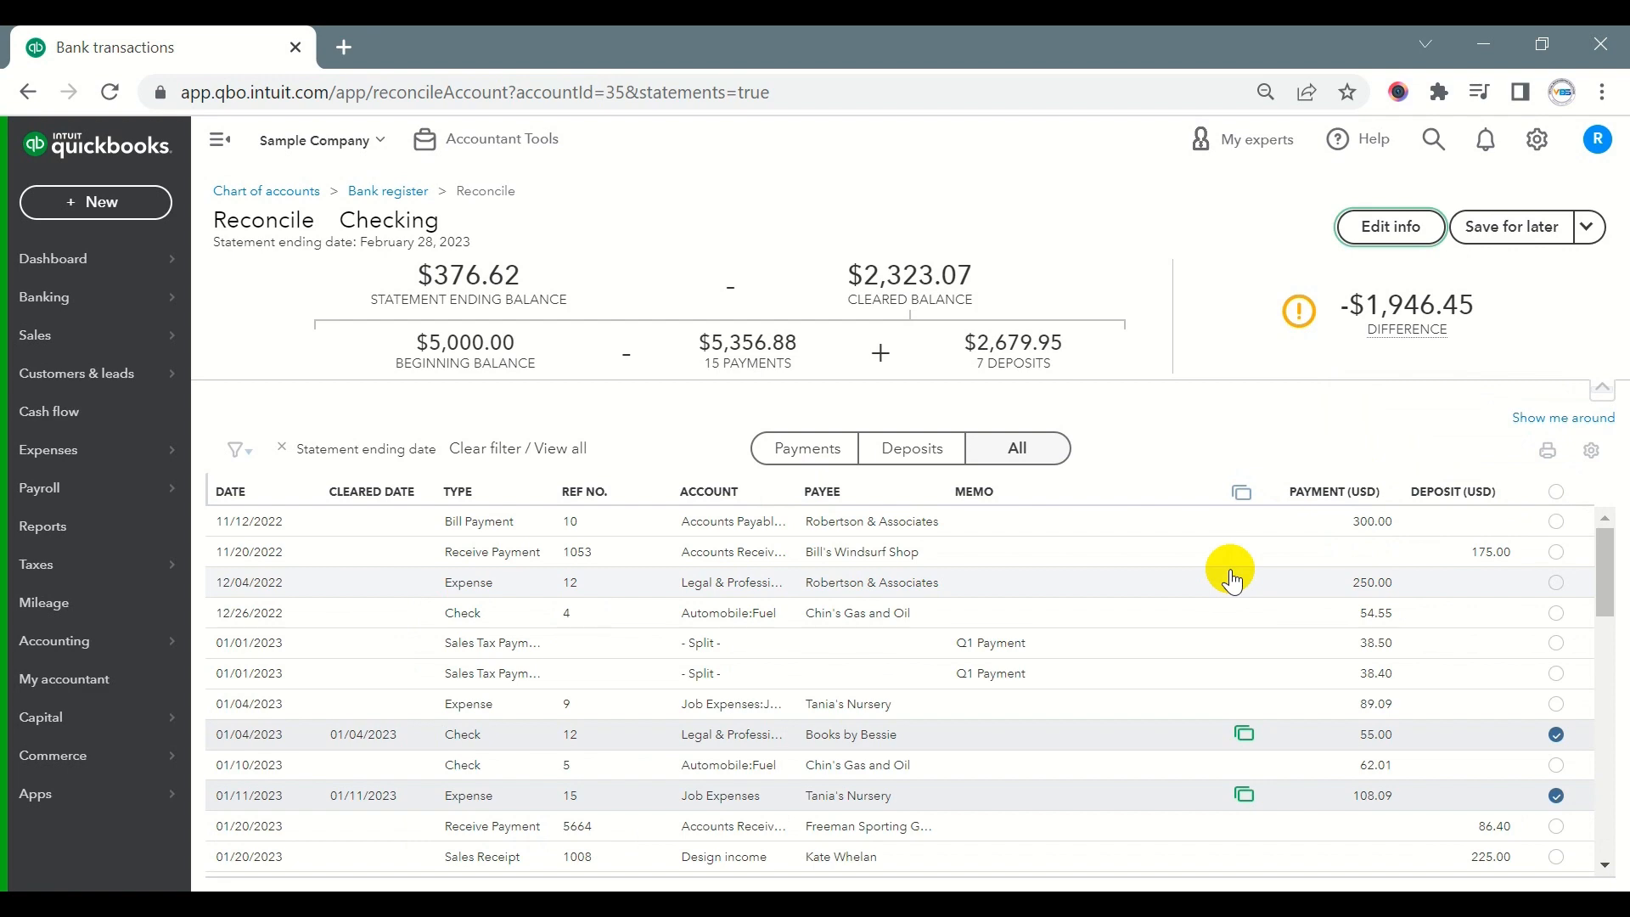
- Examine the reconciliation's transaction list, difference, statement ending balance, cleared balance and deposits total
left_click_drag(1603, 548, 1600, 586)
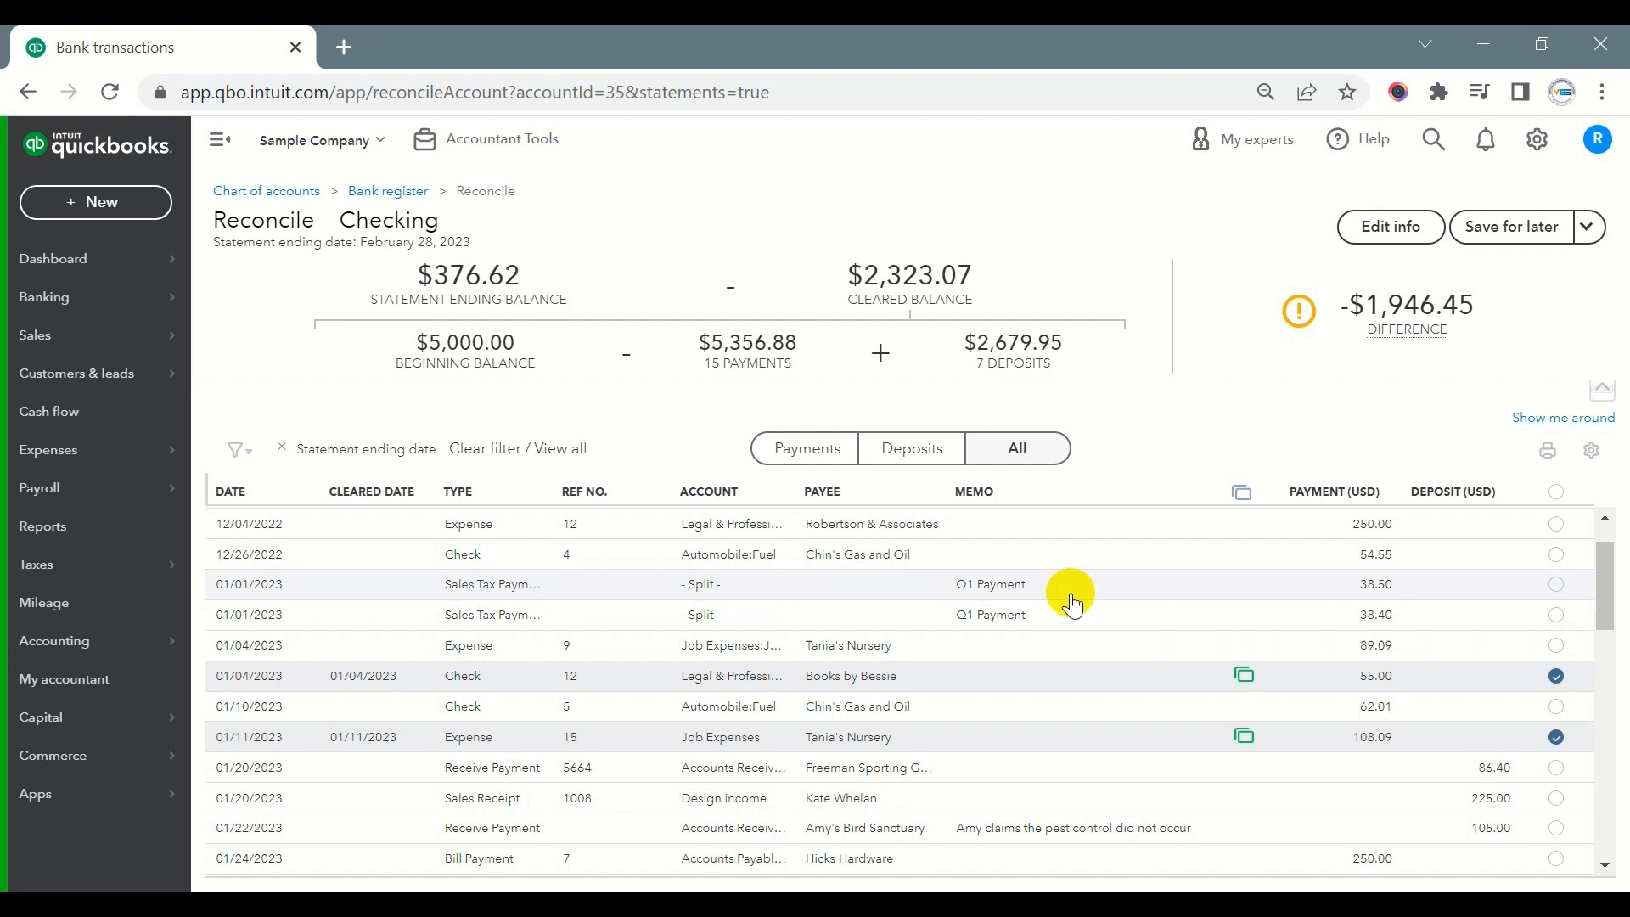
scroll(1558, 765, "down", 4)
scroll(1458, 751, "up", 5)
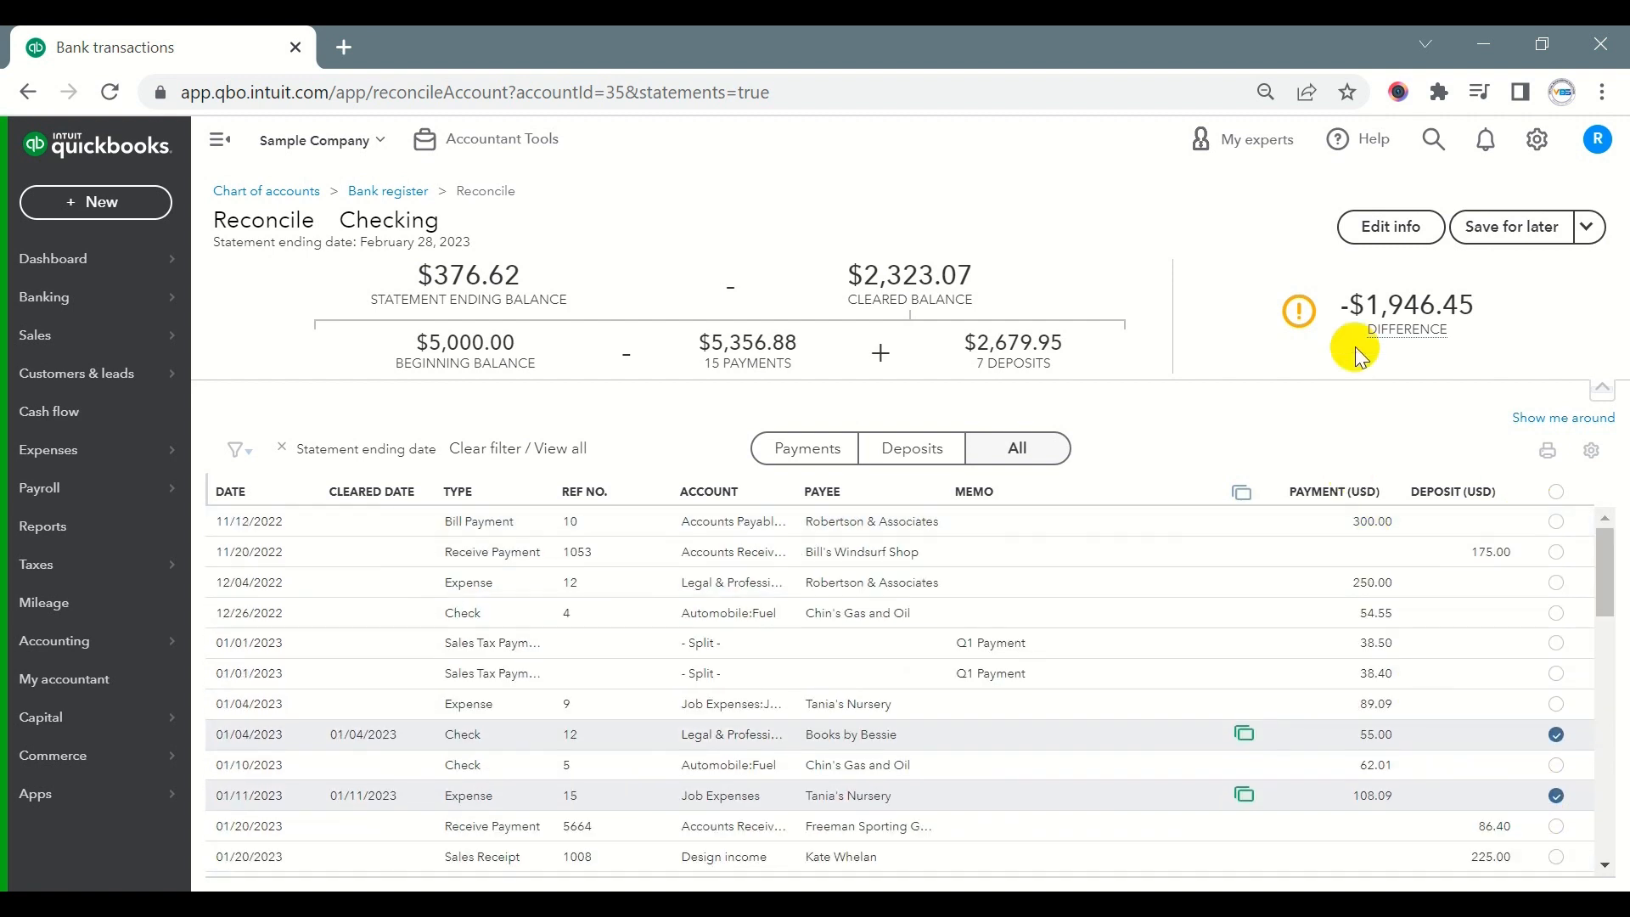
left_click_drag(1364, 304, 1500, 442)
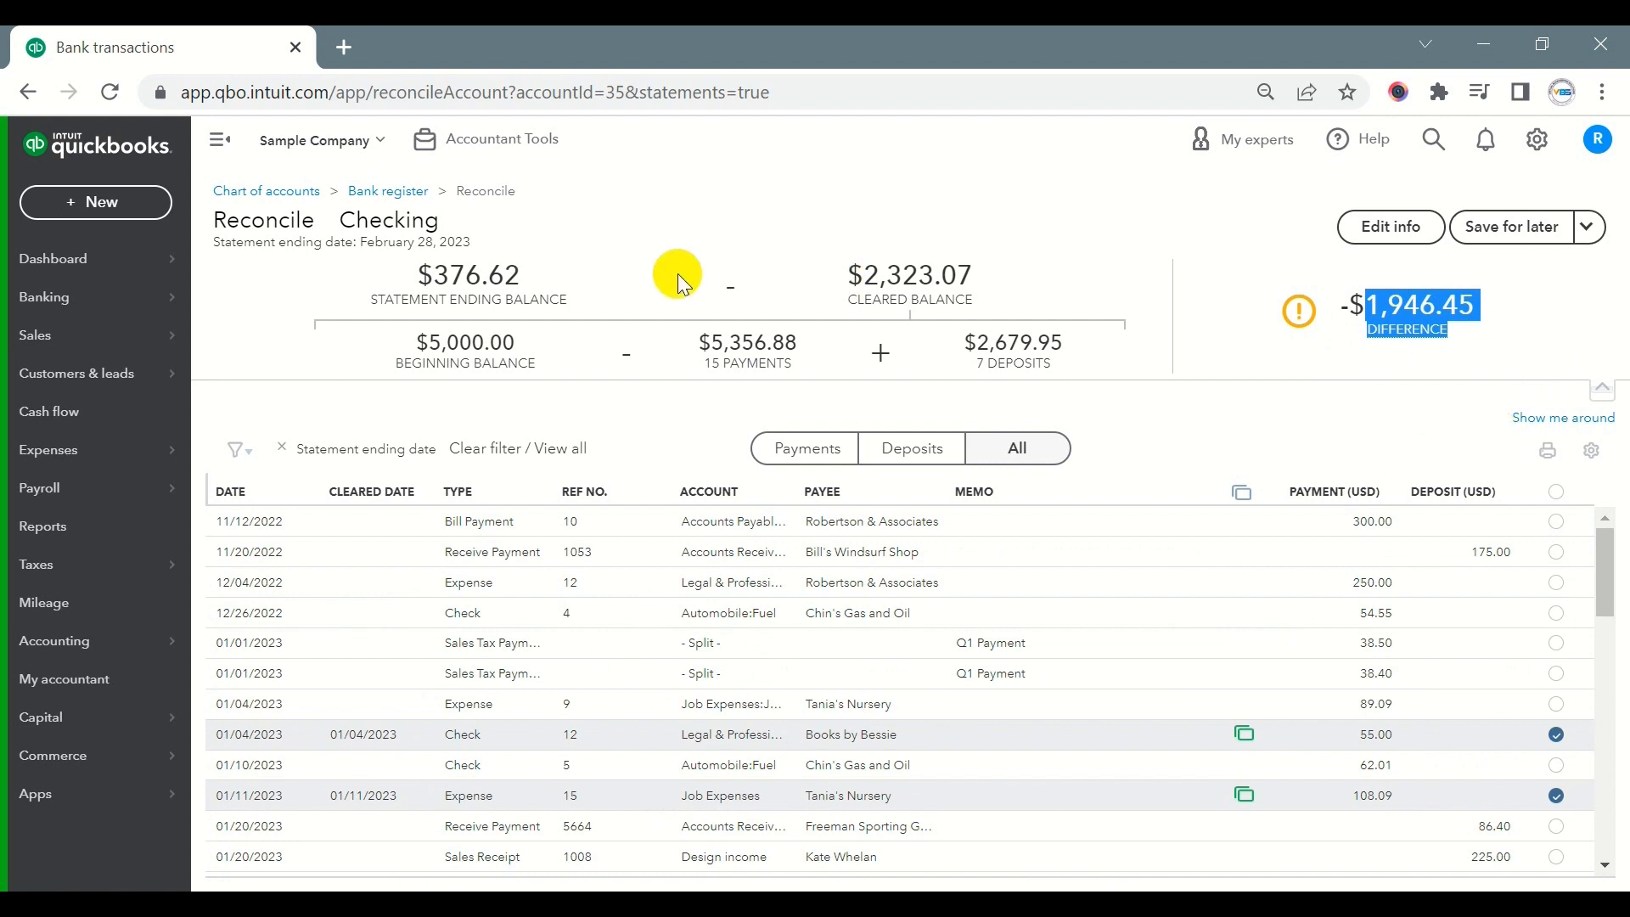
left_click_drag(435, 341, 525, 274)
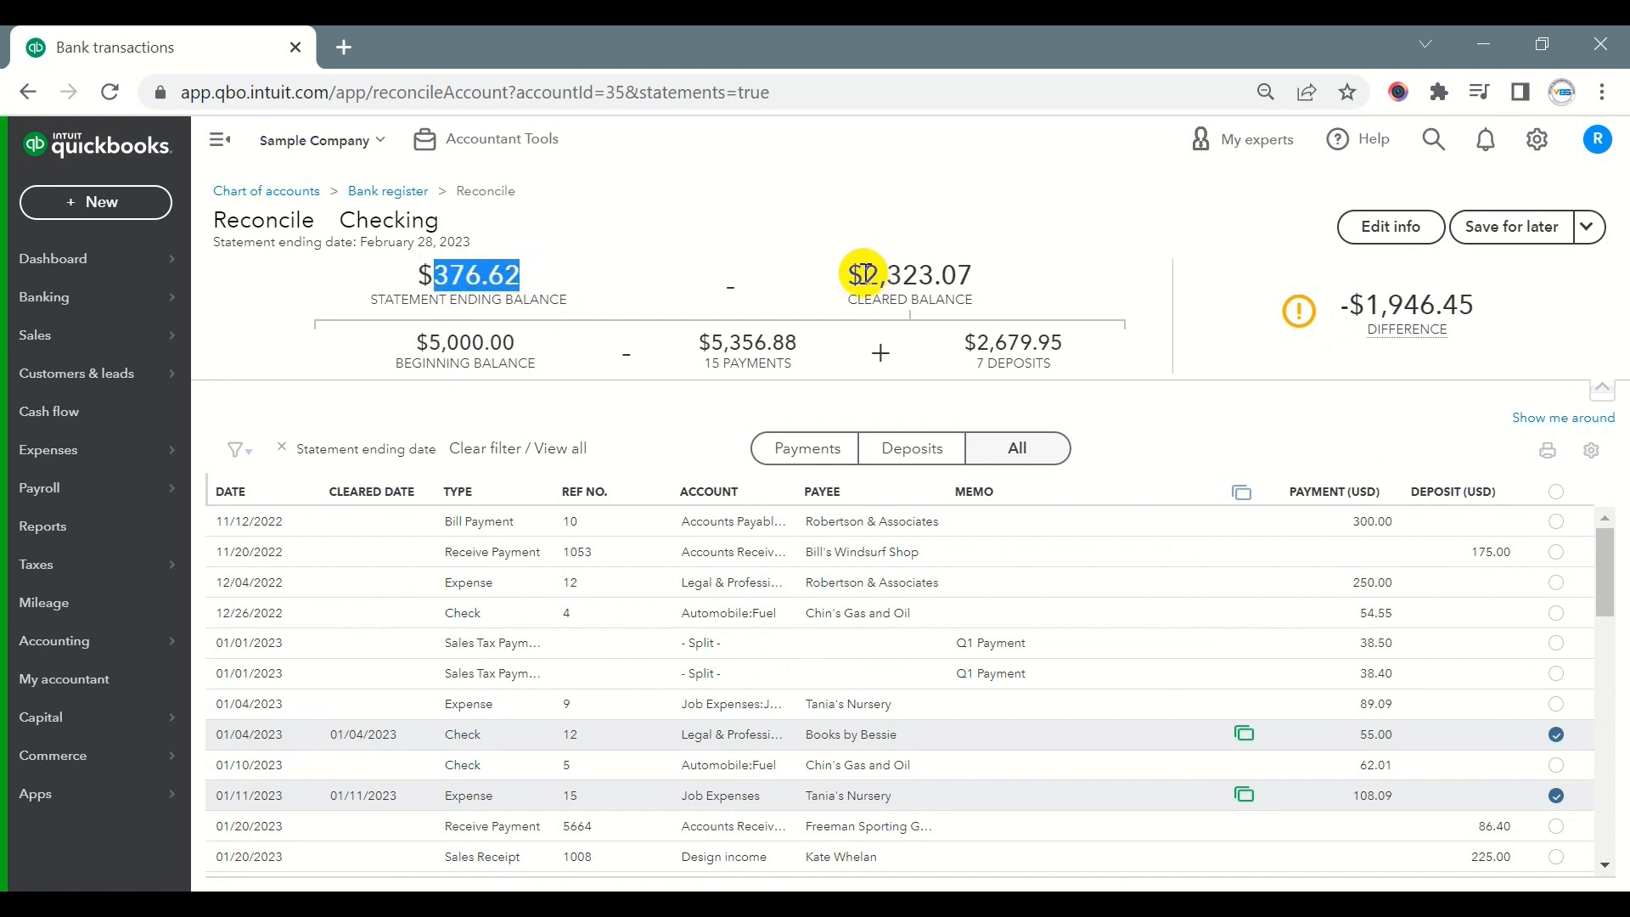
left_click_drag(863, 274, 983, 284)
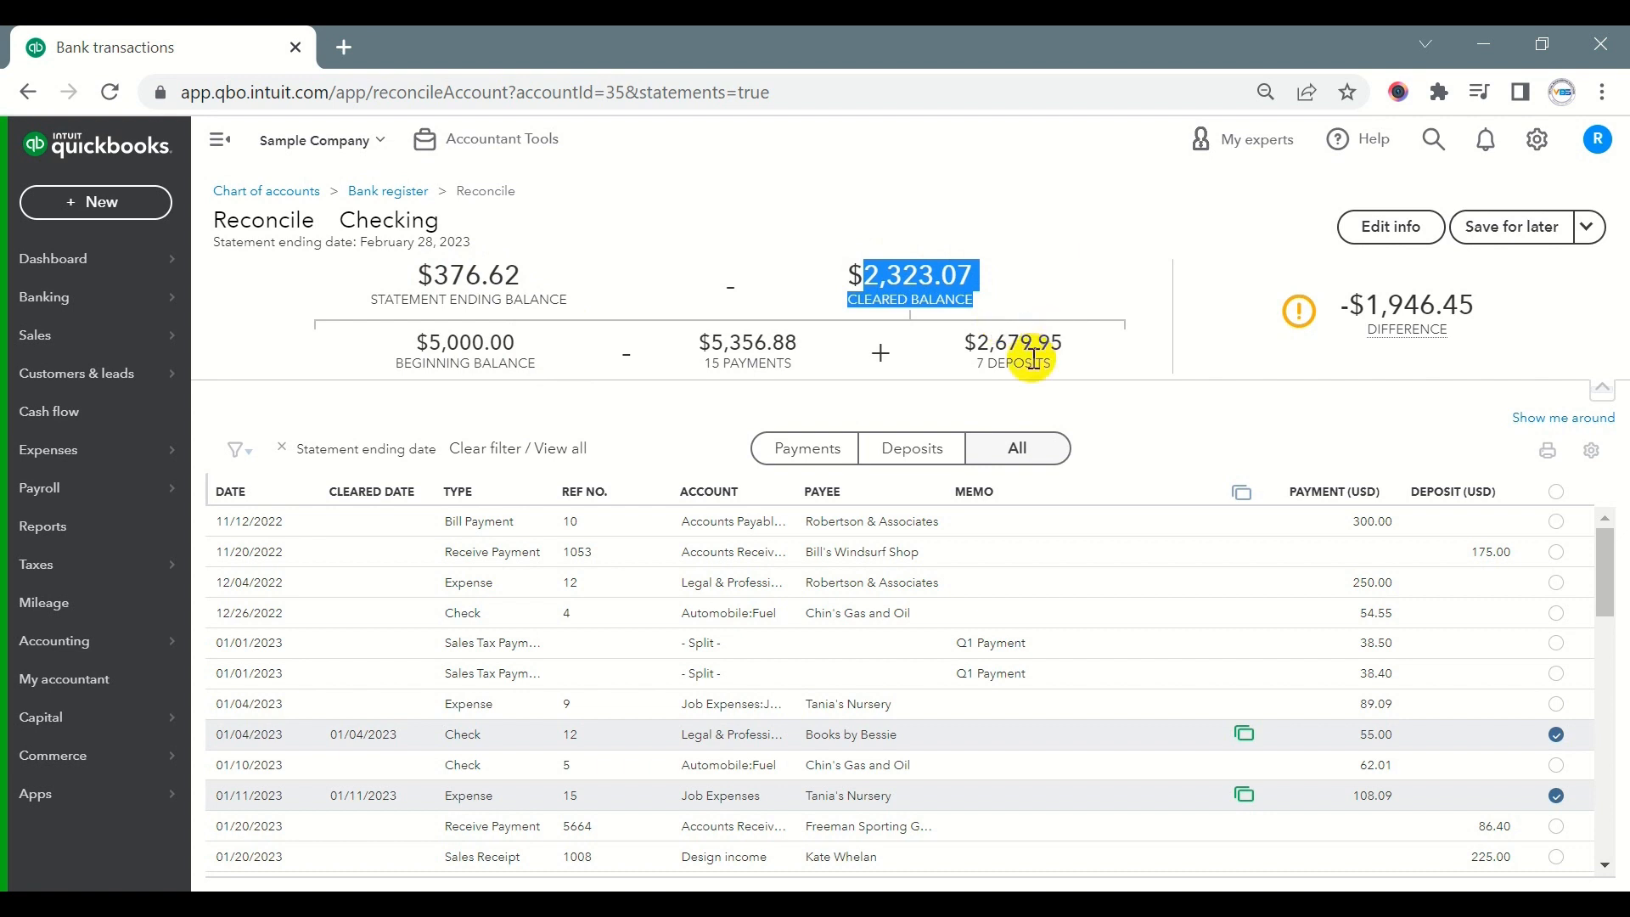
left_click_drag(978, 342, 1001, 382)
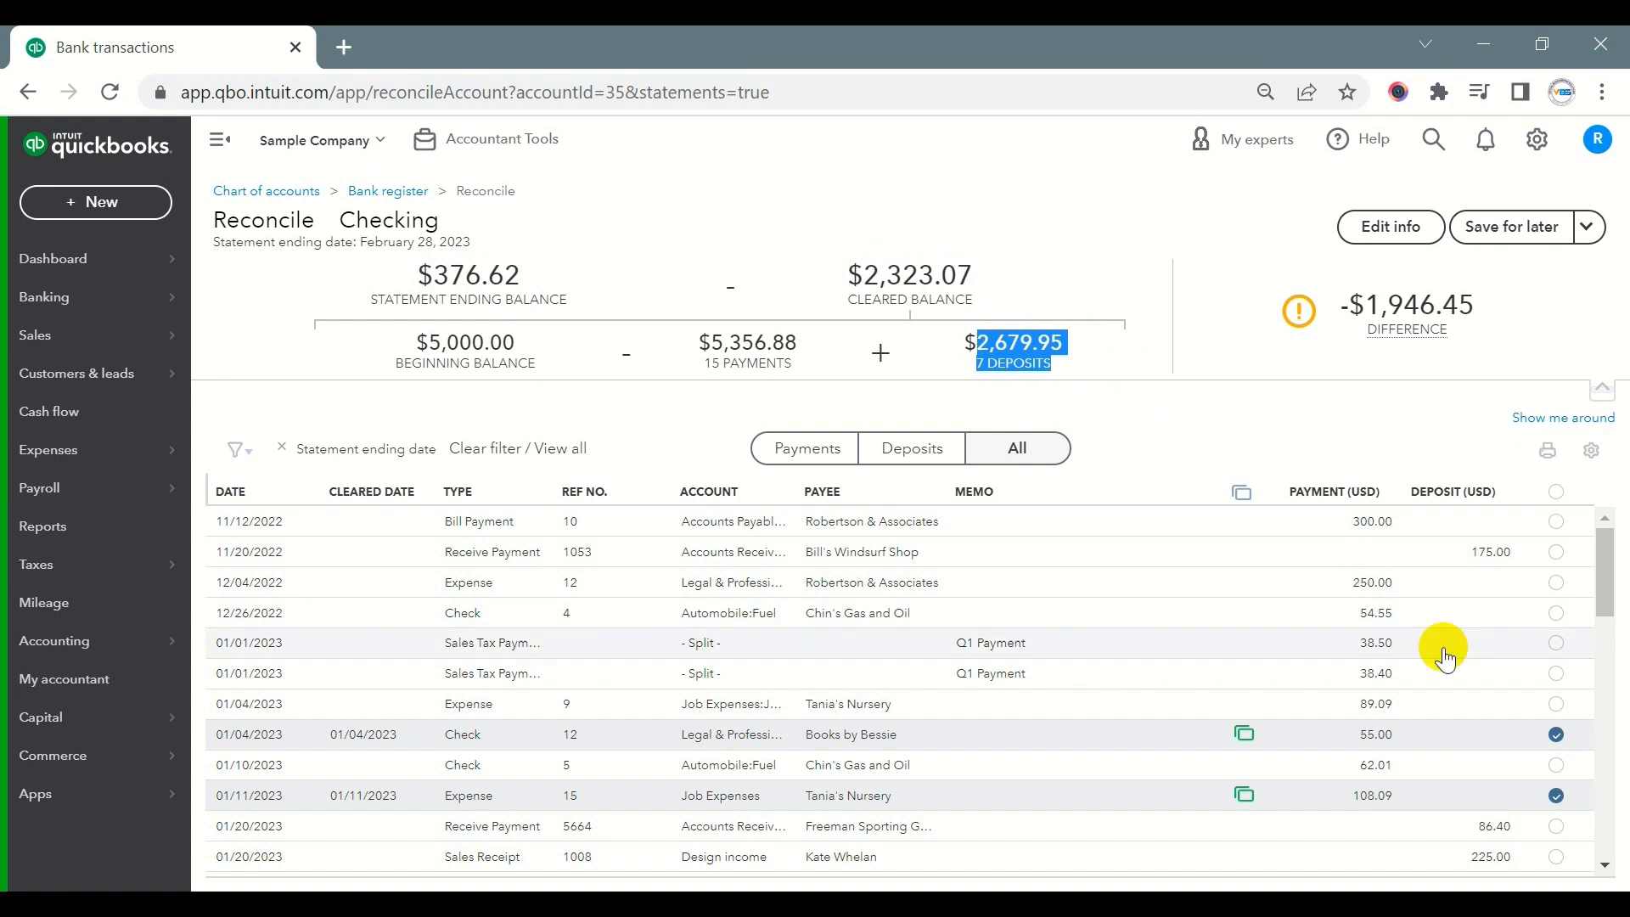
- Mark the uncleared transactions dated 11/12/2022 through 01/04/2023 as cleared in the Checking reconciliation
left_click(1556, 521)
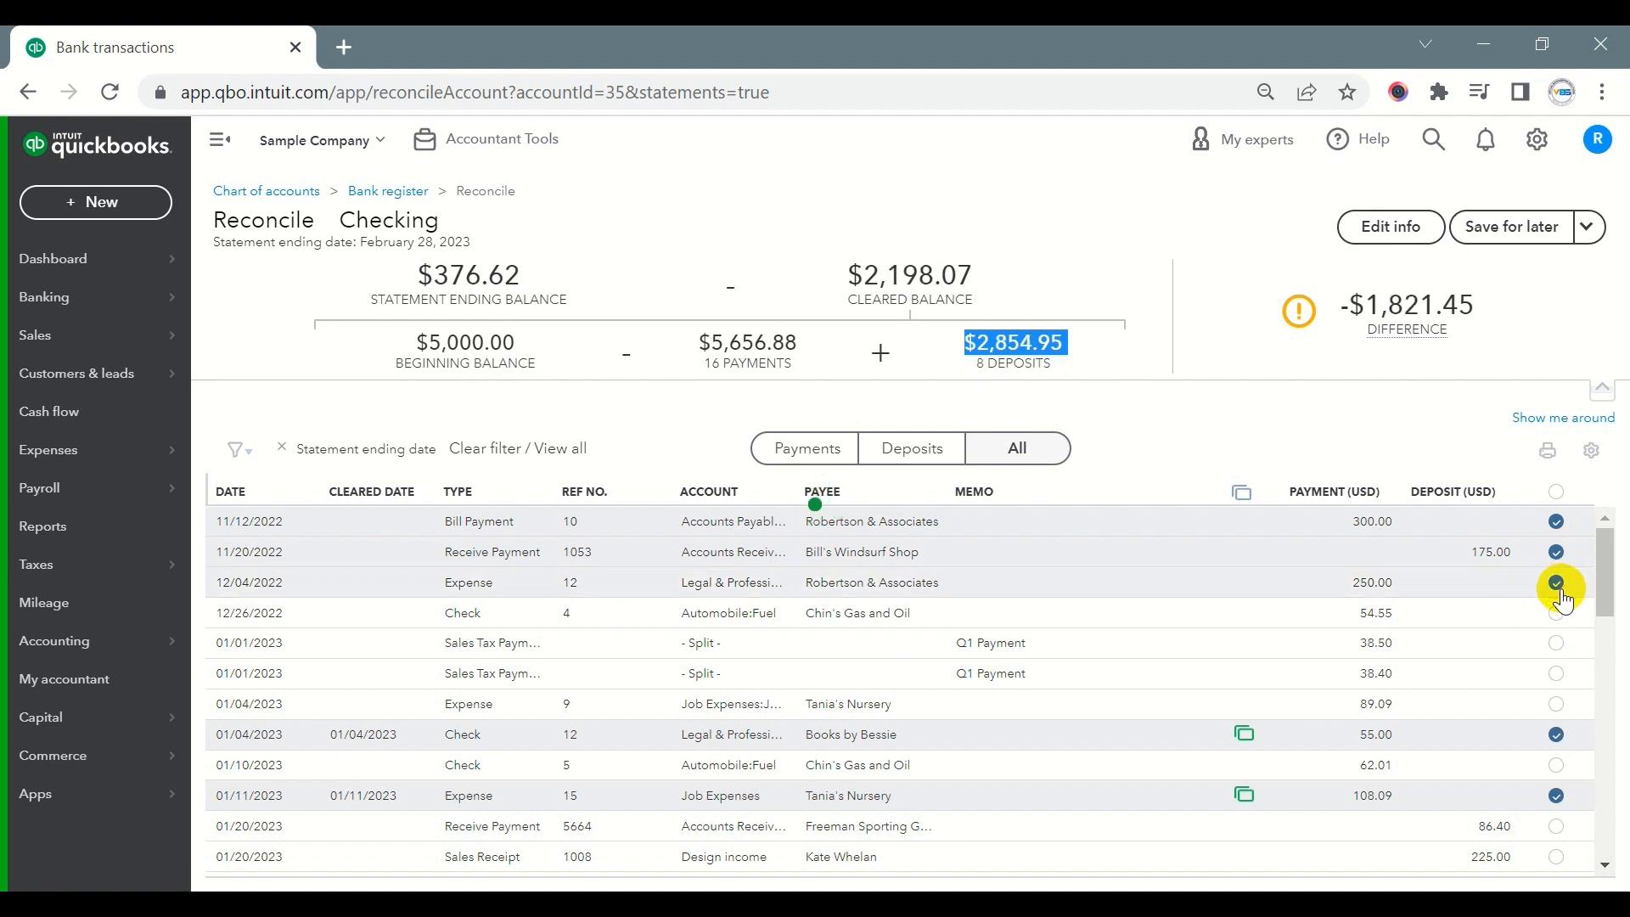
left_click(1557, 583)
left_click(1556, 613)
left_click(1558, 643)
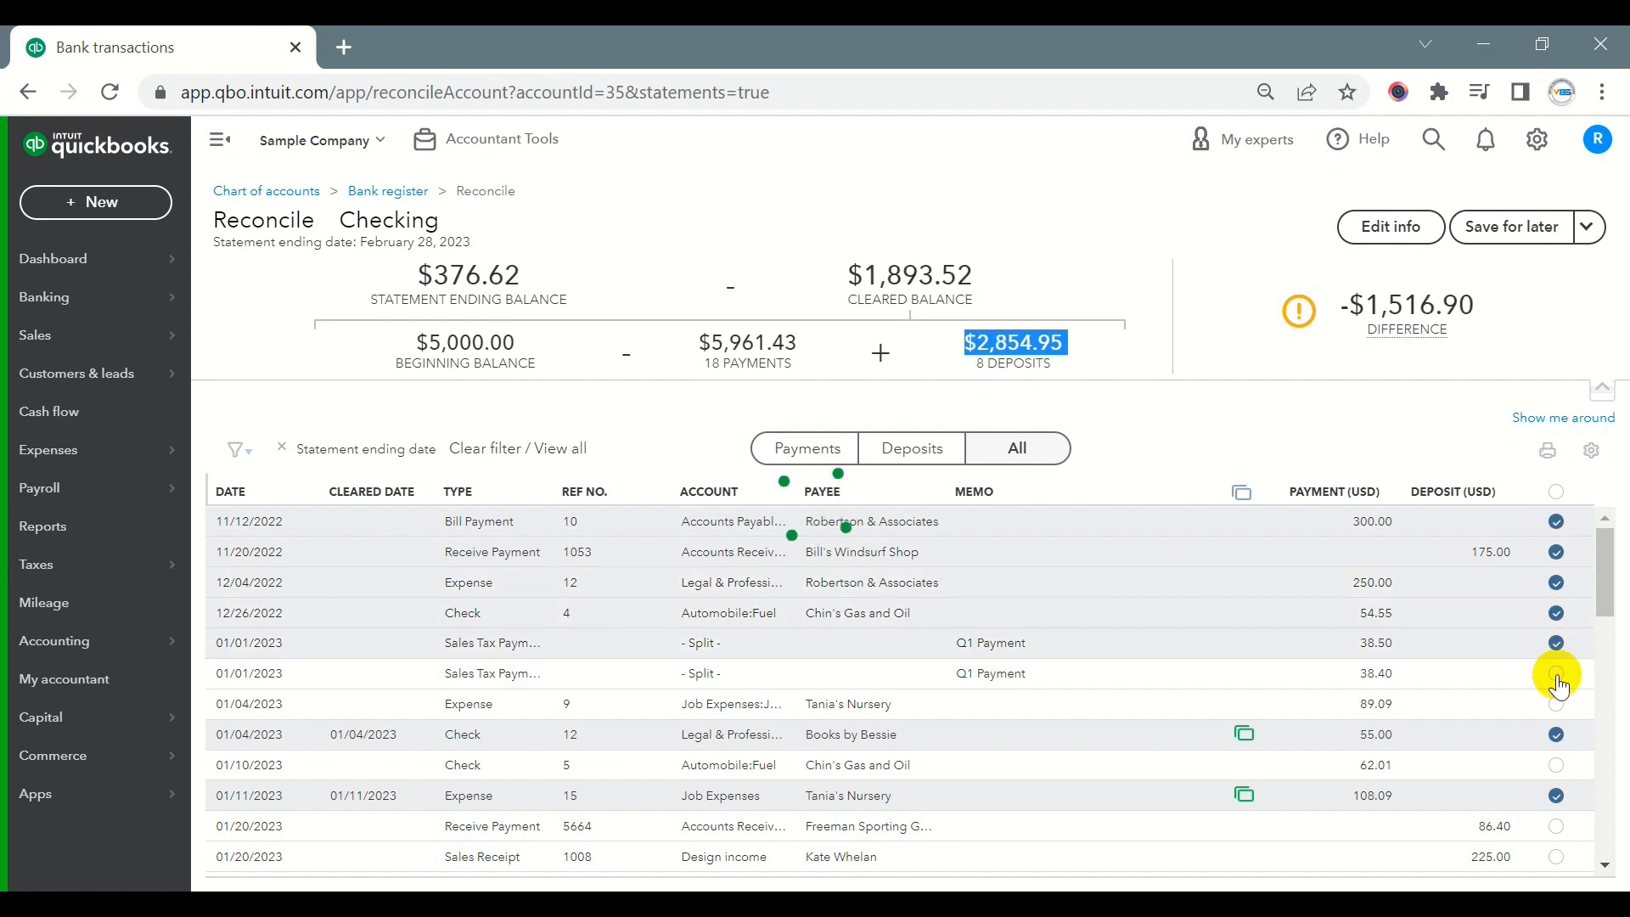
left_click(1557, 673)
- Mark the uncleared payments and deposits dated 01/10/2023 through 01/27/2023 as cleared
scroll(1560, 686, "down", 2)
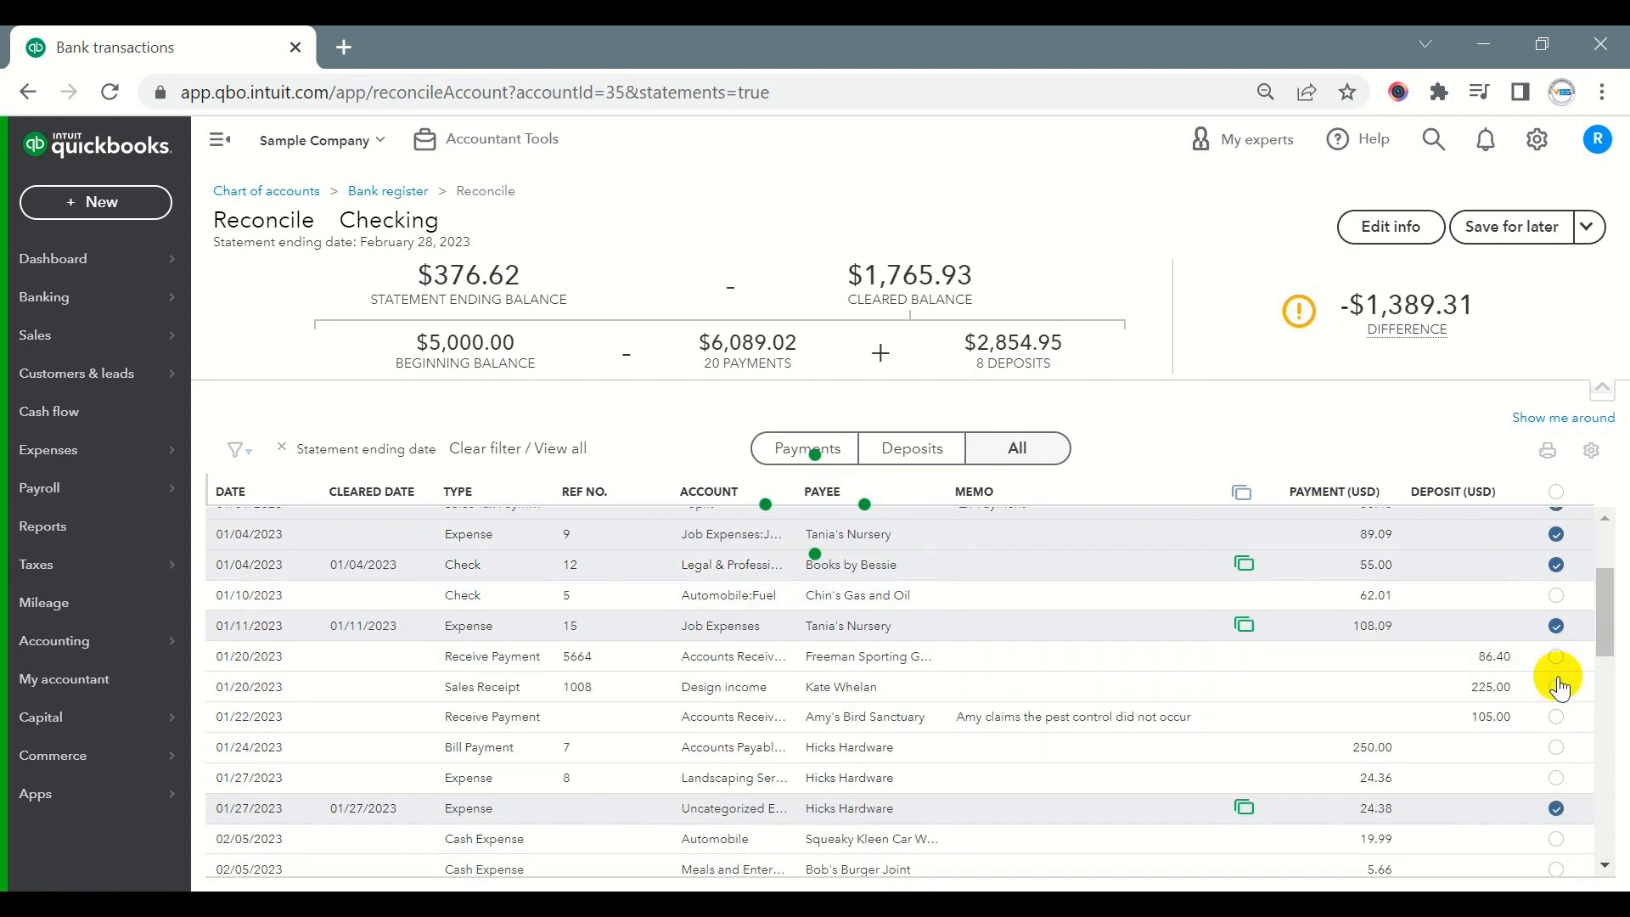
left_click(1558, 594)
left_click(1558, 659)
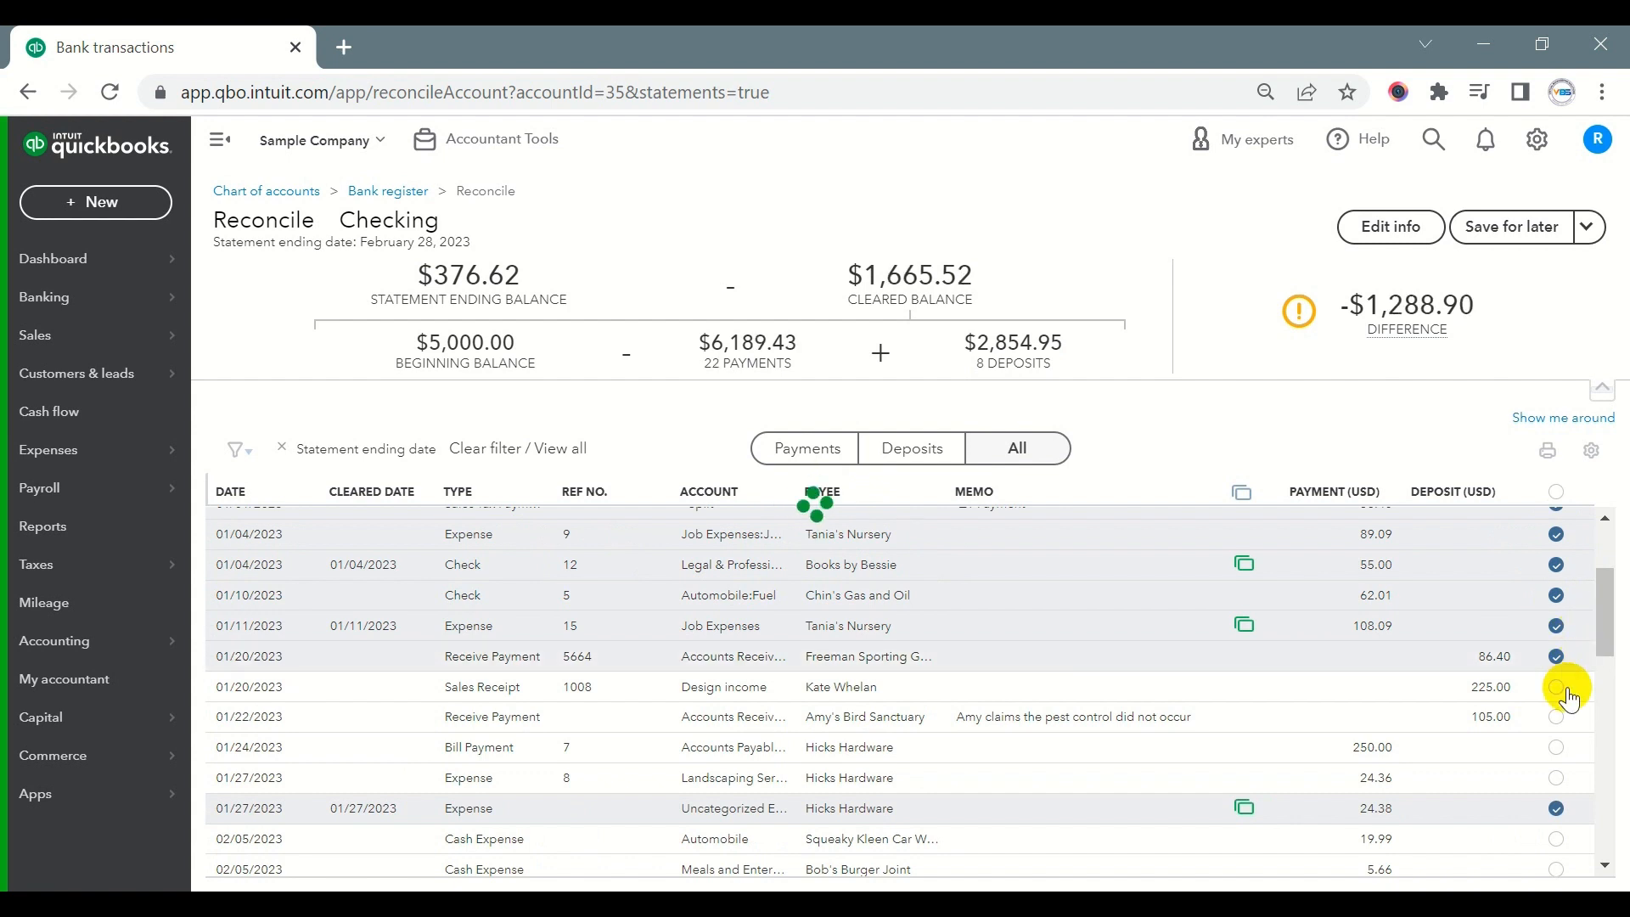
left_click(1557, 687)
left_click(1558, 718)
left_click(1554, 748)
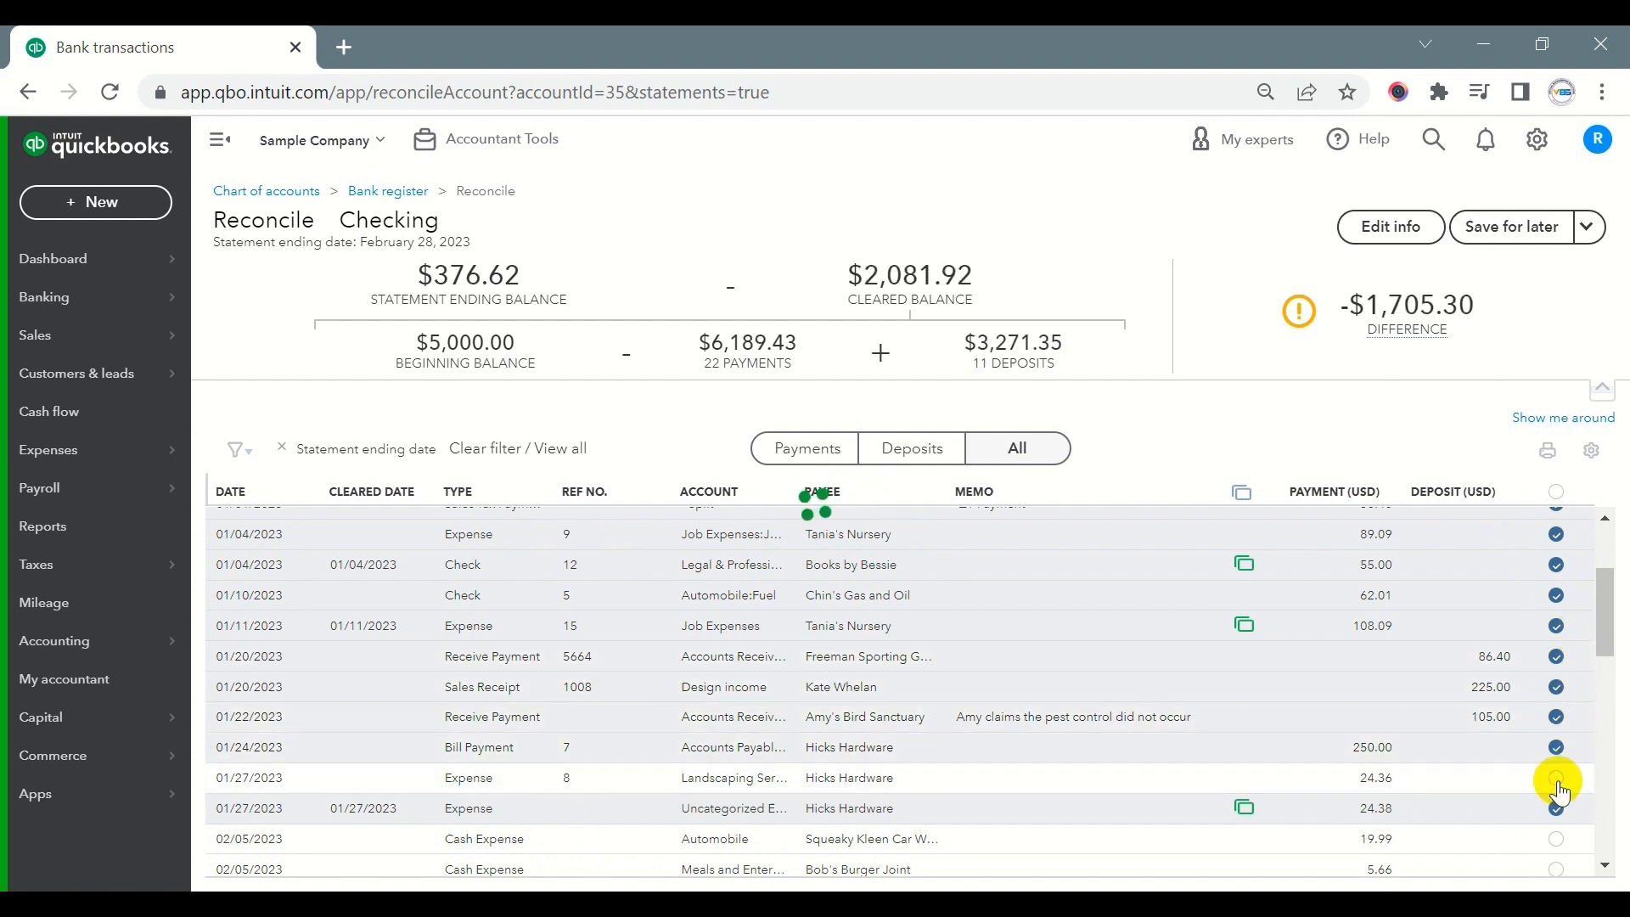
scroll(1575, 754, "down", 2)
left_click(1551, 608)
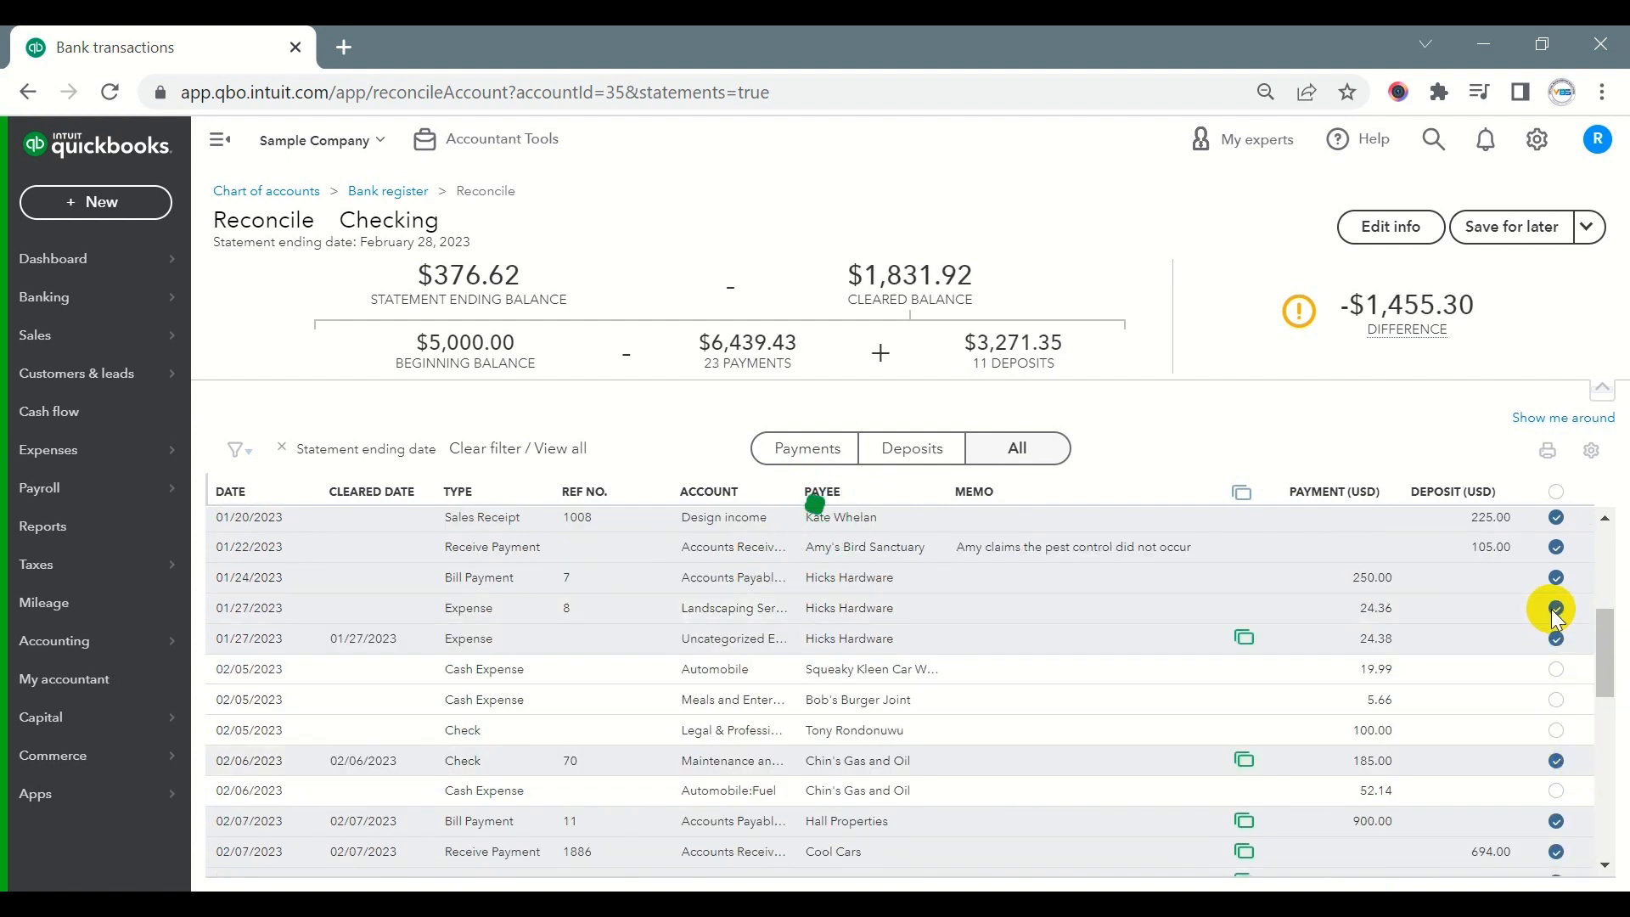
- Mark the uncleared expenses and check dated 02/05/2023 through 02/10/2023 as cleared
left_click(1558, 670)
left_click(1559, 702)
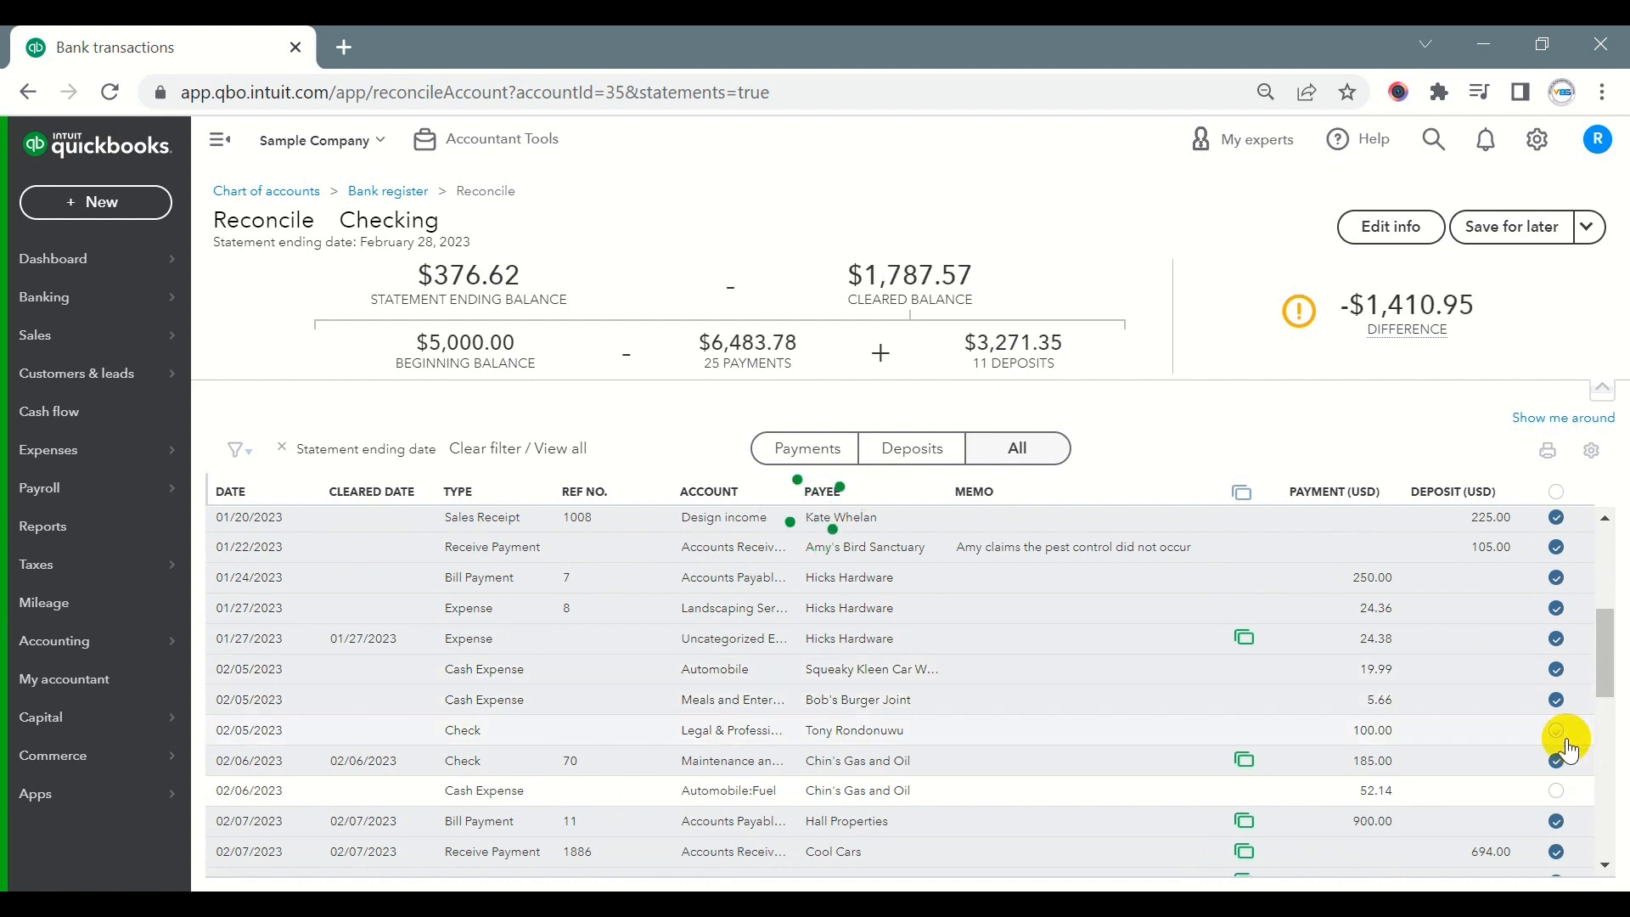
left_click(1558, 732)
scroll(1563, 736, "down", 2)
left_click(1557, 621)
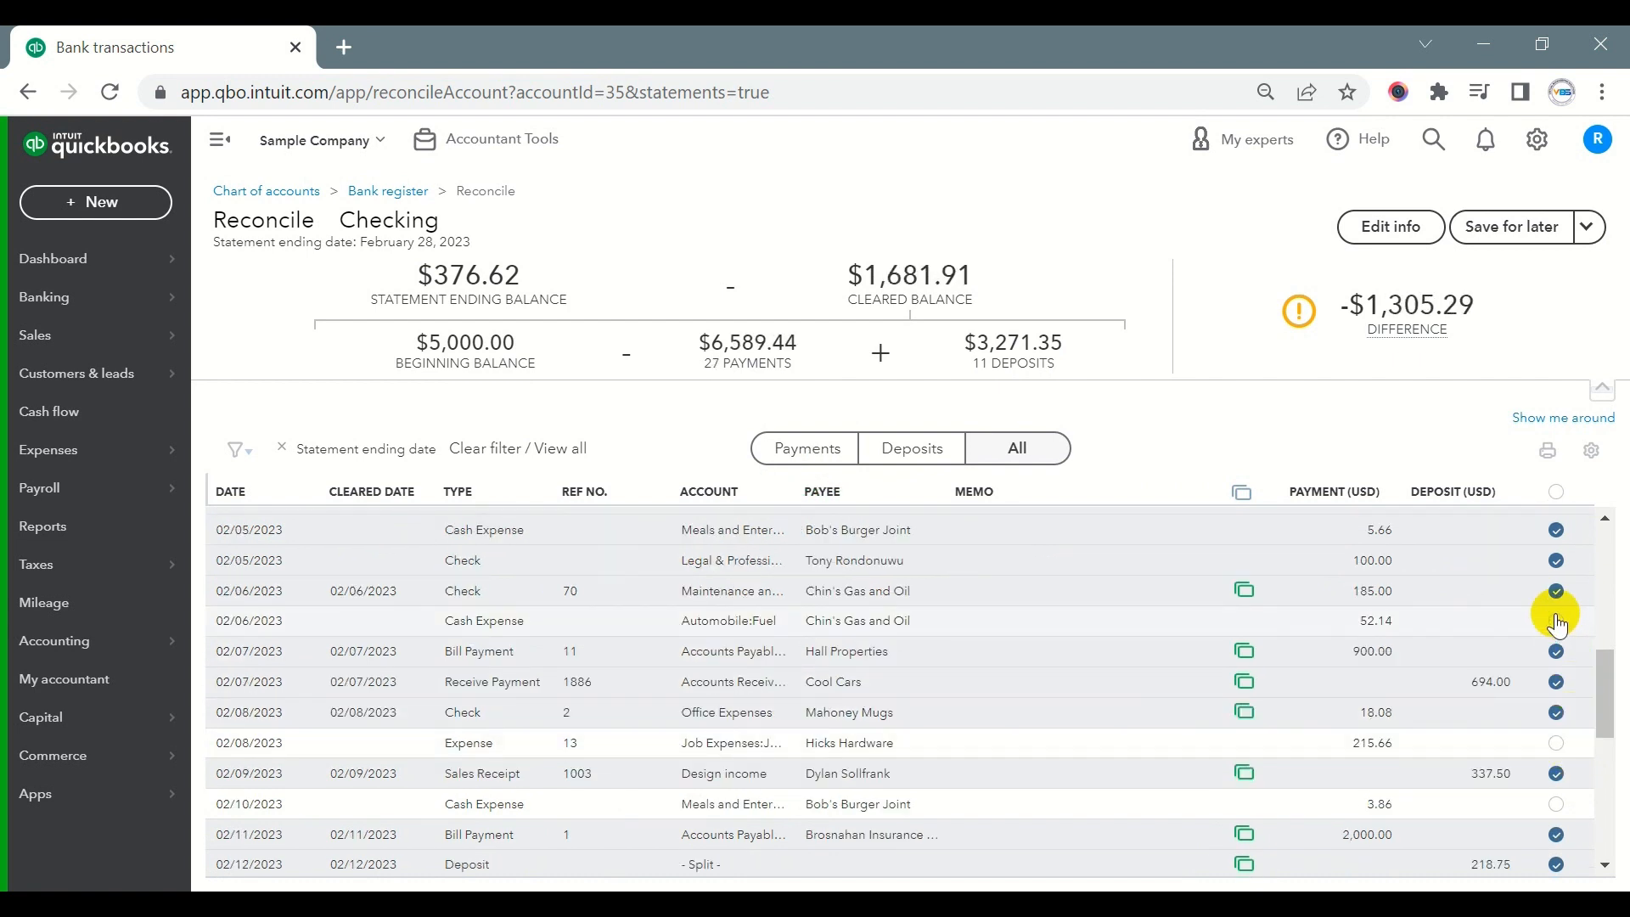
left_click(1558, 744)
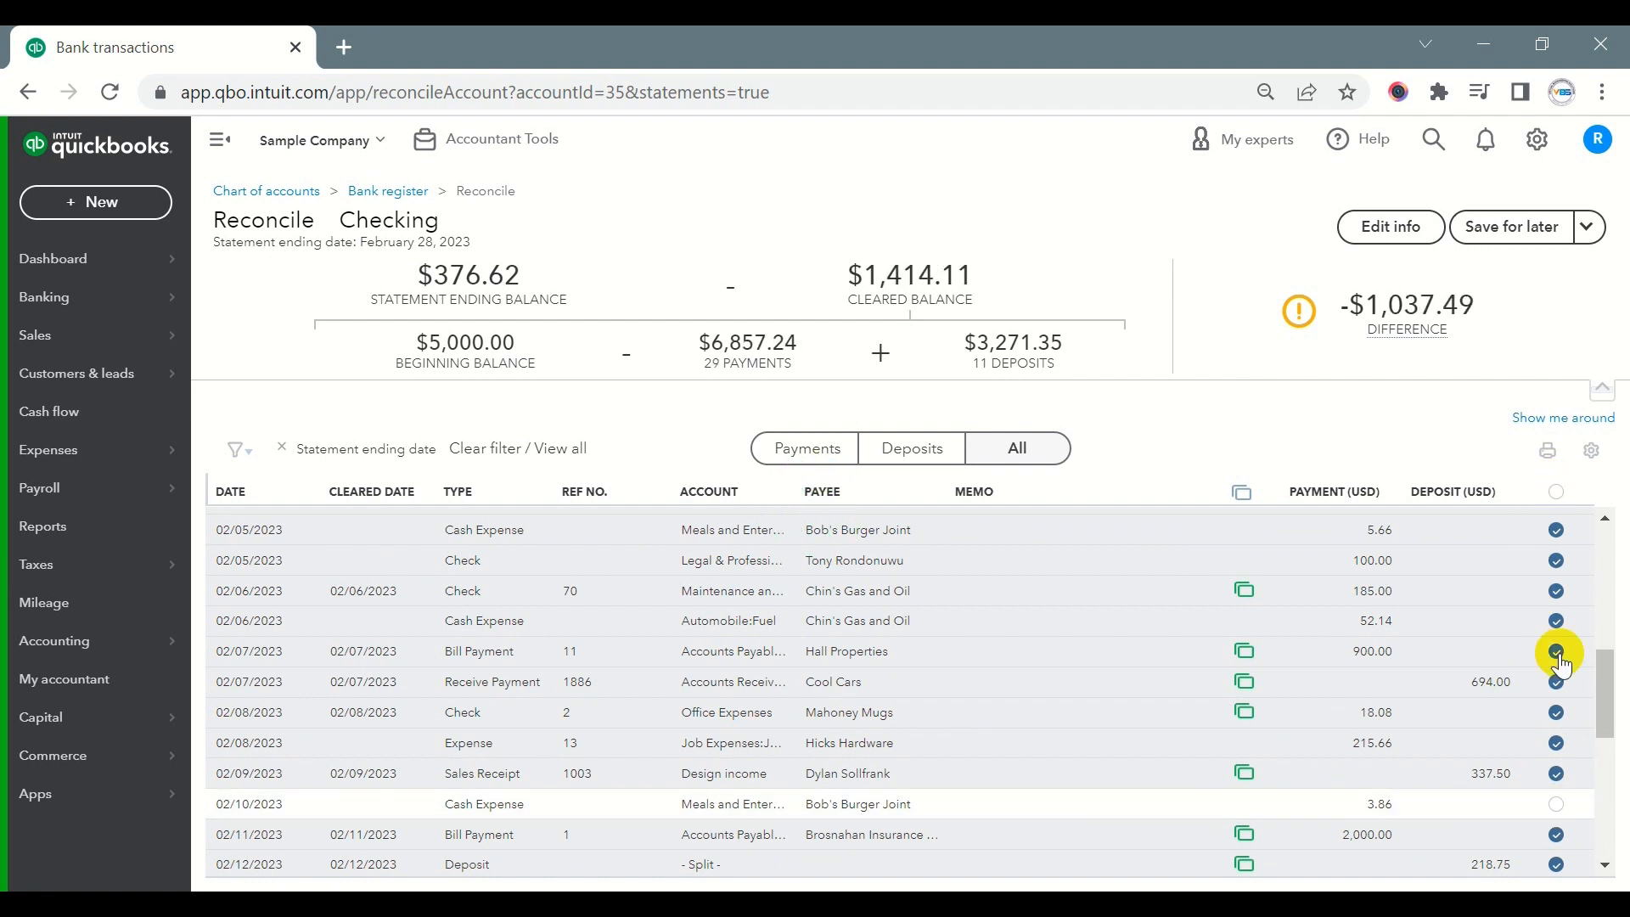
left_click(1556, 804)
- Mark the remaining uncleared transactions dated 02/13/2023 through 02/28/2023 as cleared, including the 900.00 Mastercard credit card payment
left_click_drag(1605, 694, 1603, 794)
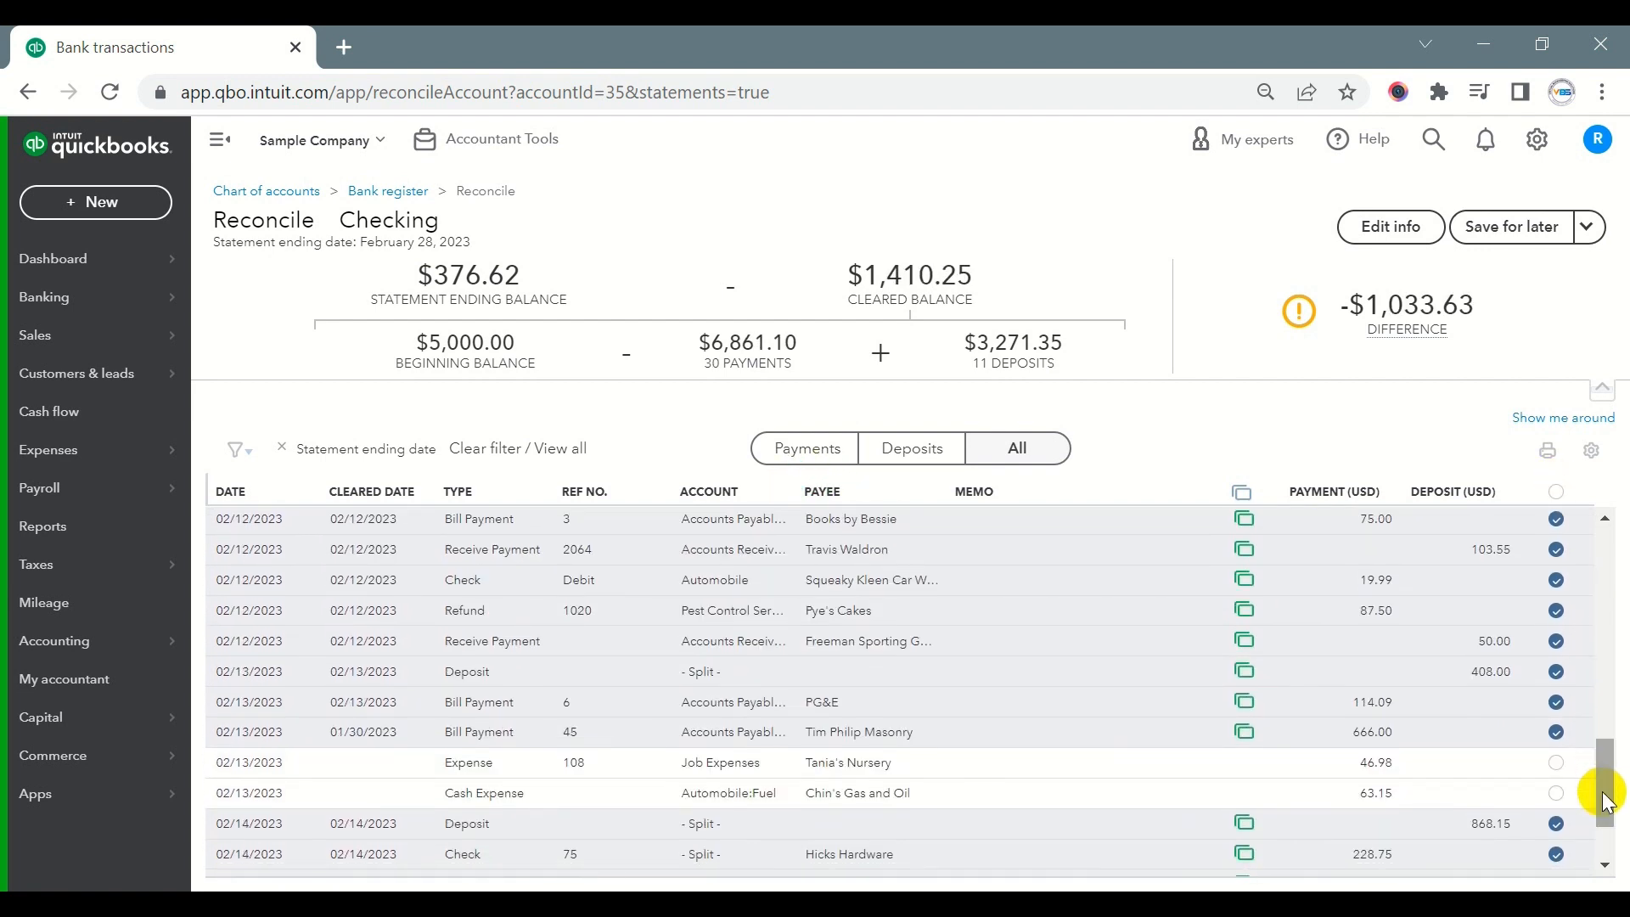
left_click(1557, 762)
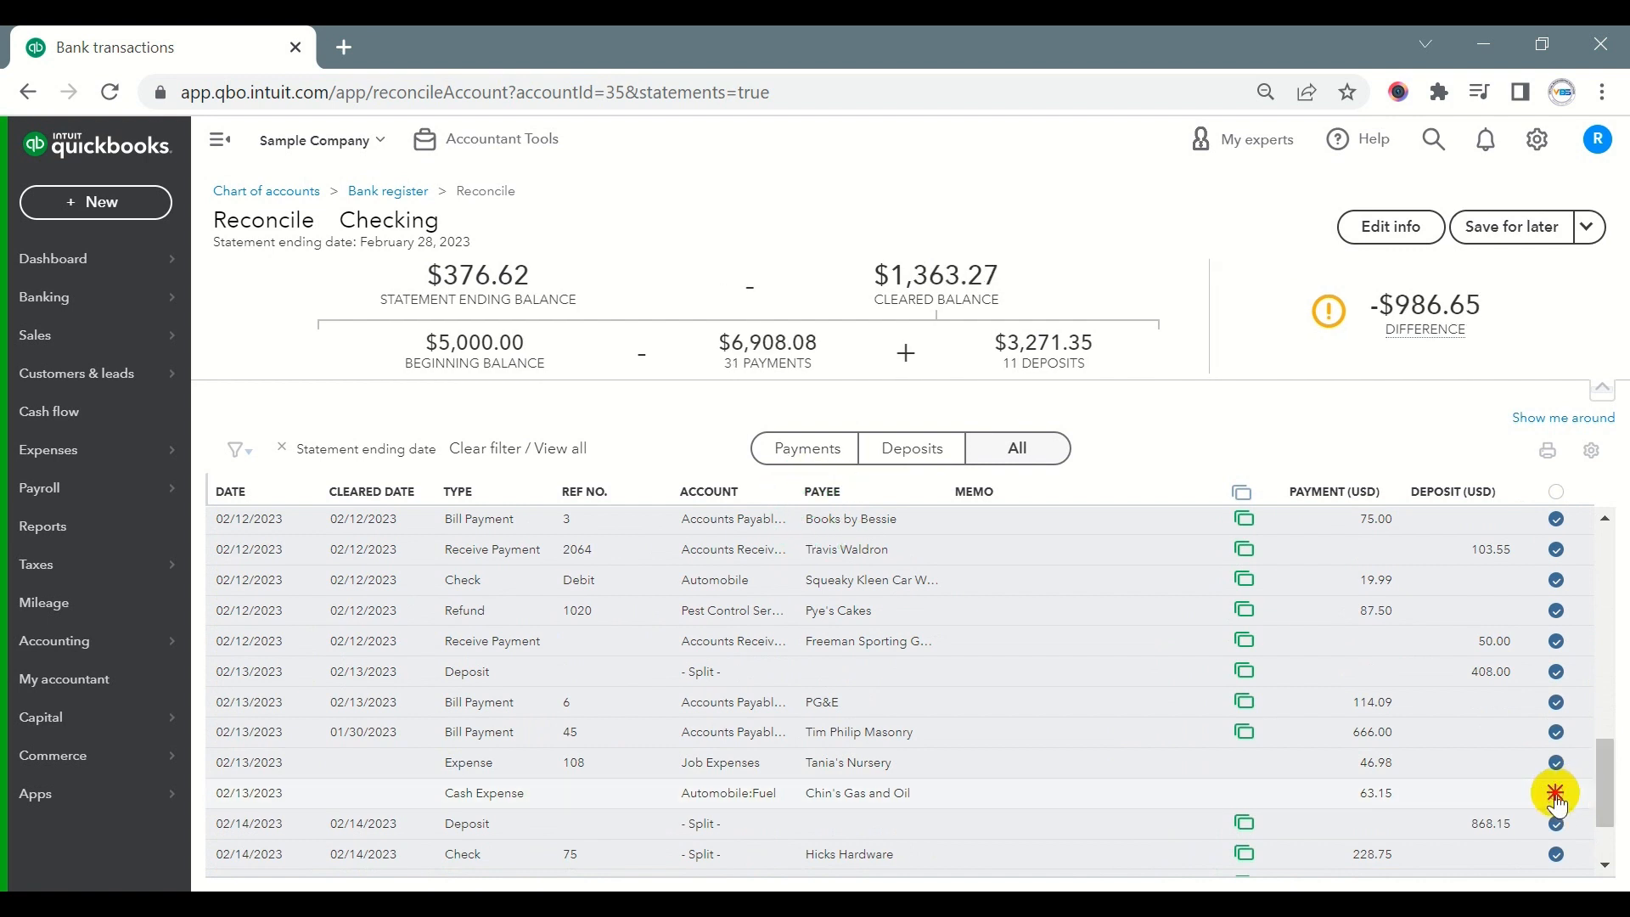
left_click(1556, 793)
left_click_drag(1596, 775, 1600, 802)
left_click(1557, 830)
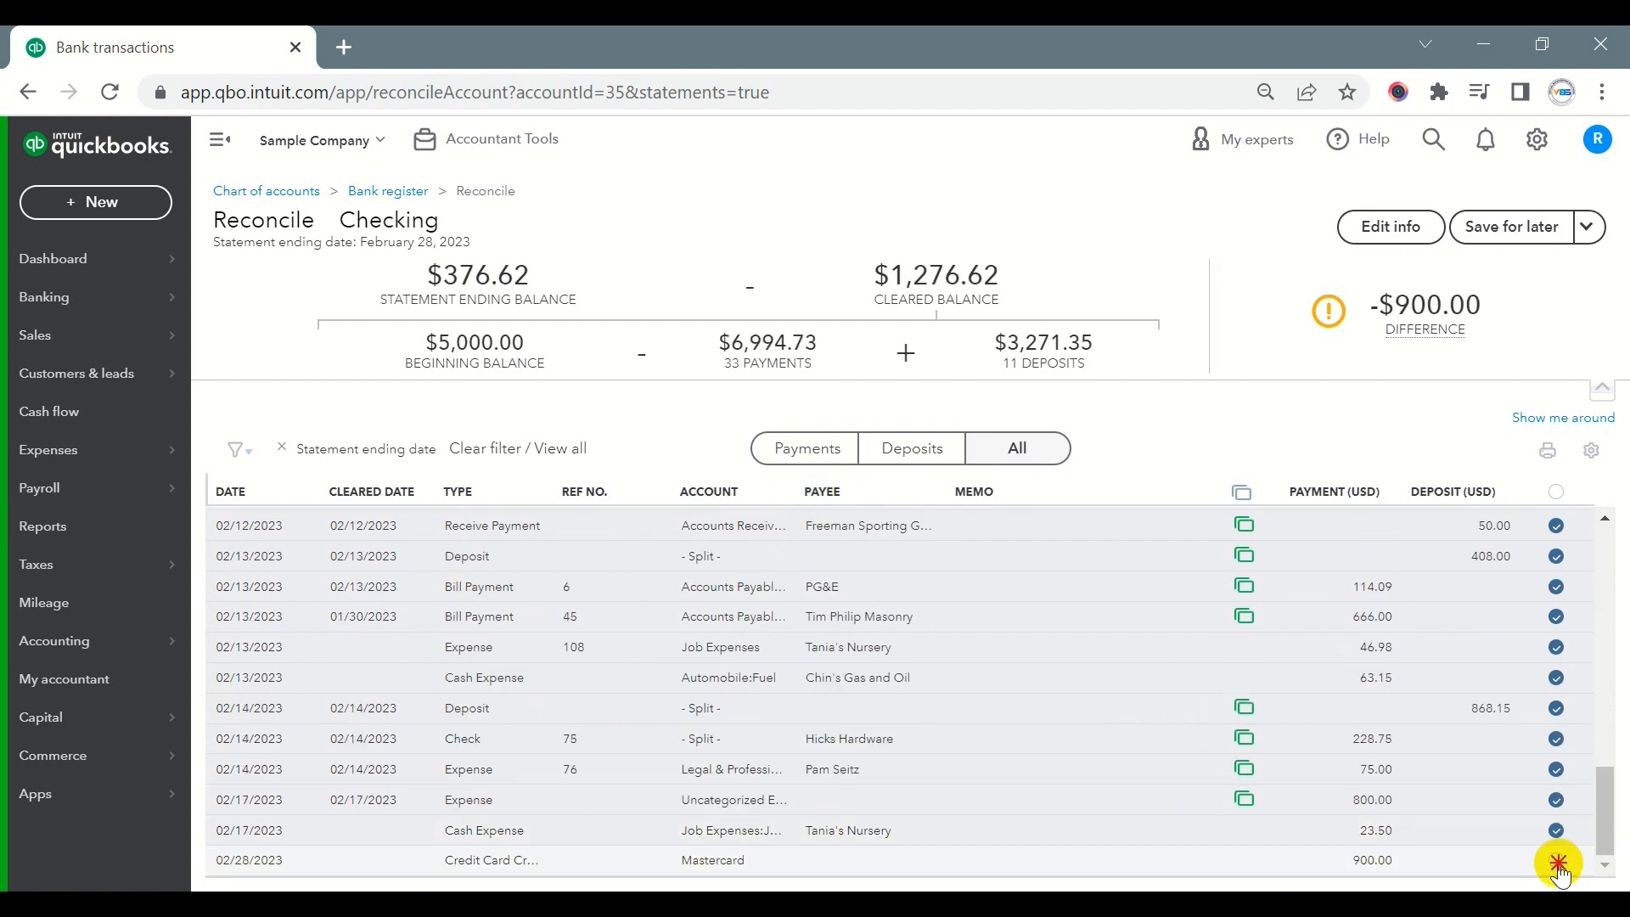
left_click(1557, 861)
left_click_drag(1603, 792, 1599, 552)
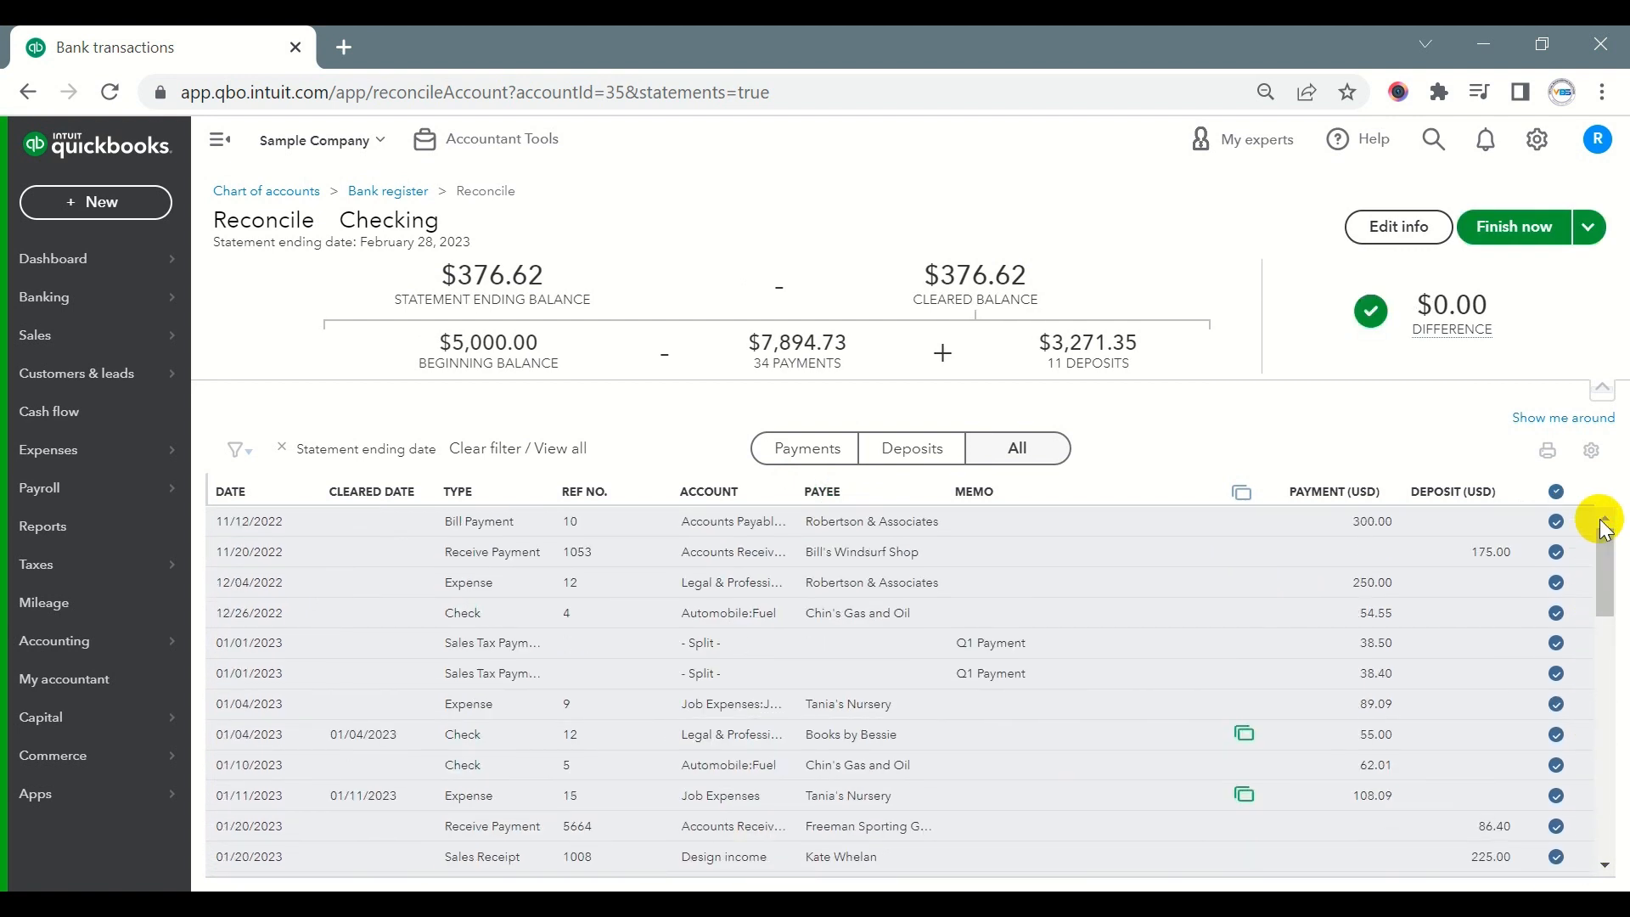
- Check the reconciliation's difference, finish the reconciliation, and close the completion message without viewing the report
left_click_drag(1434, 304, 1517, 318)
left_click(1514, 309)
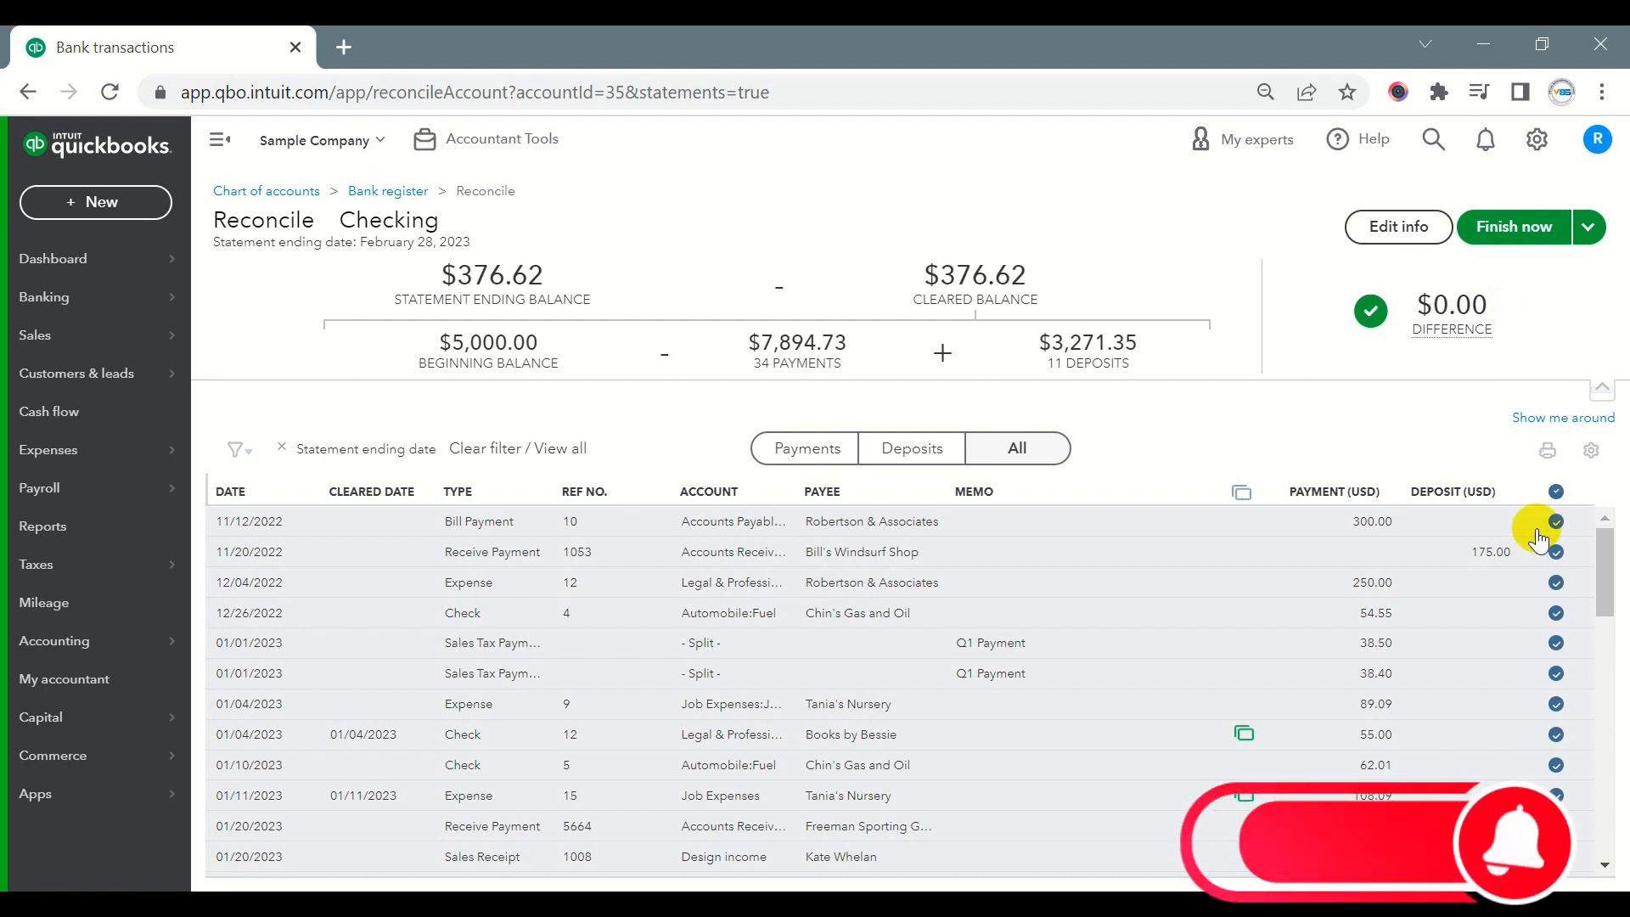
left_click(1515, 241)
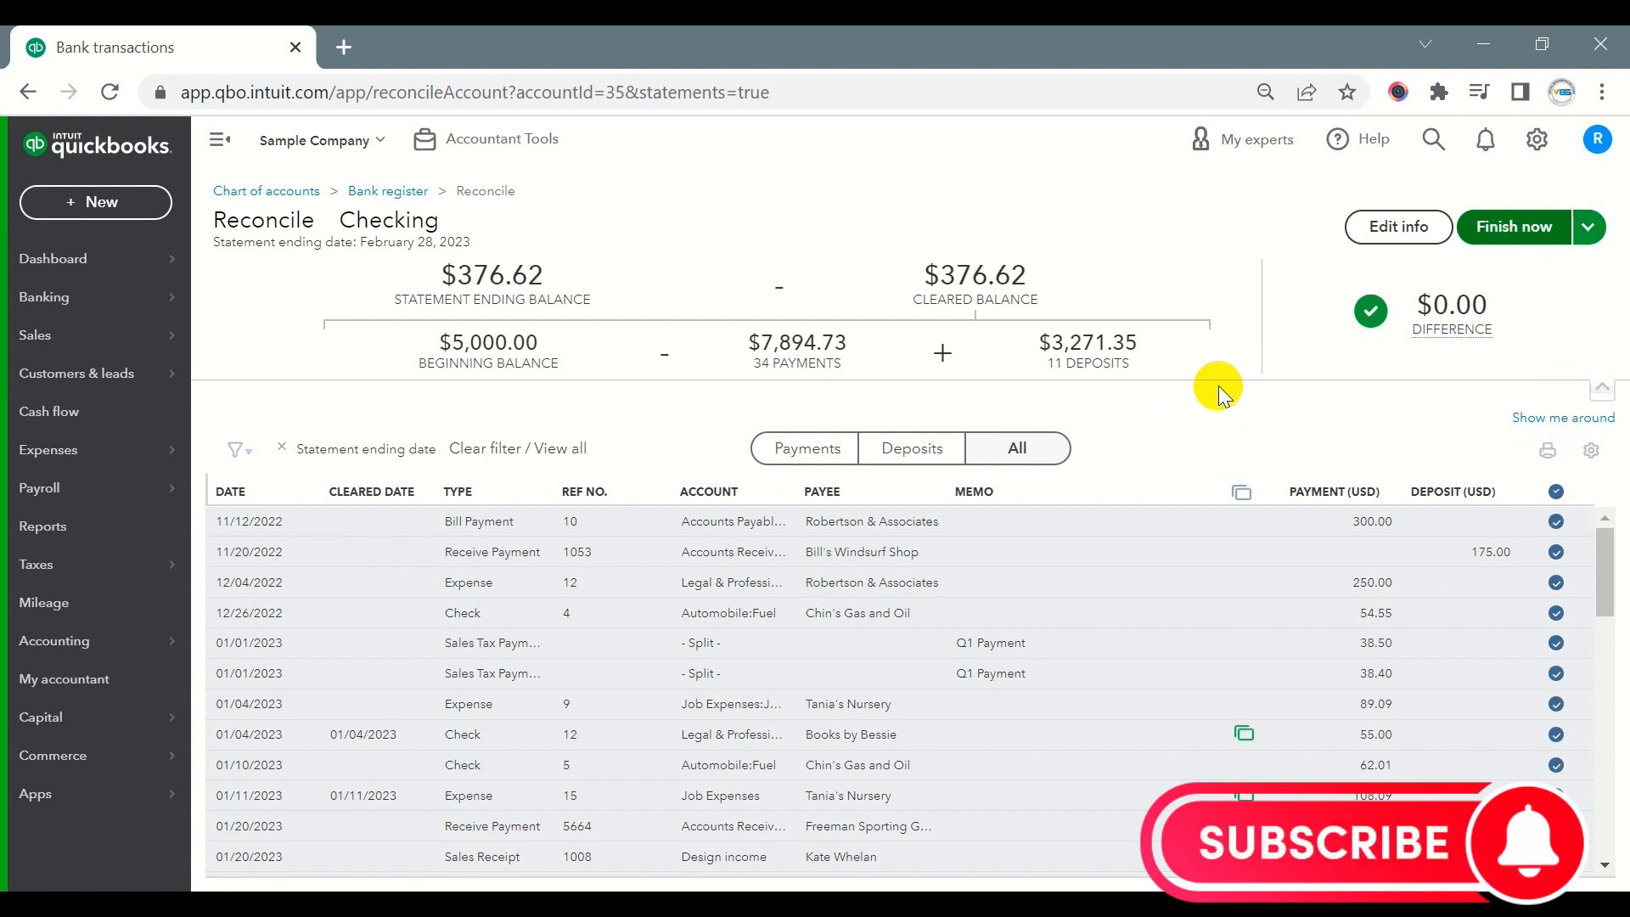
left_click(1500, 233)
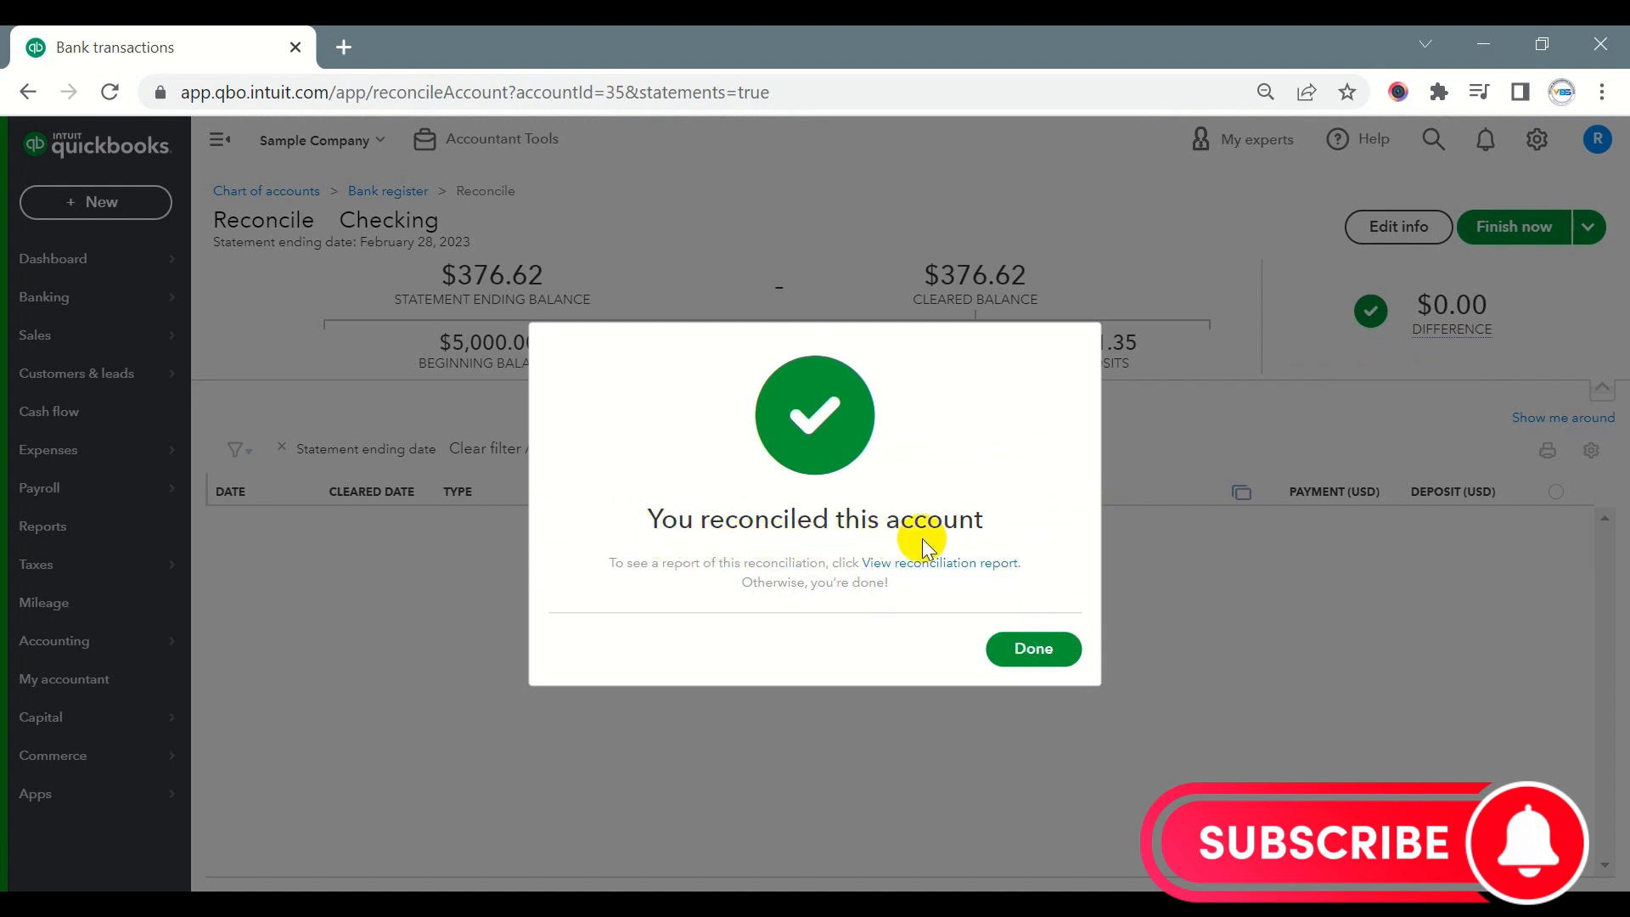
left_click(1038, 649)
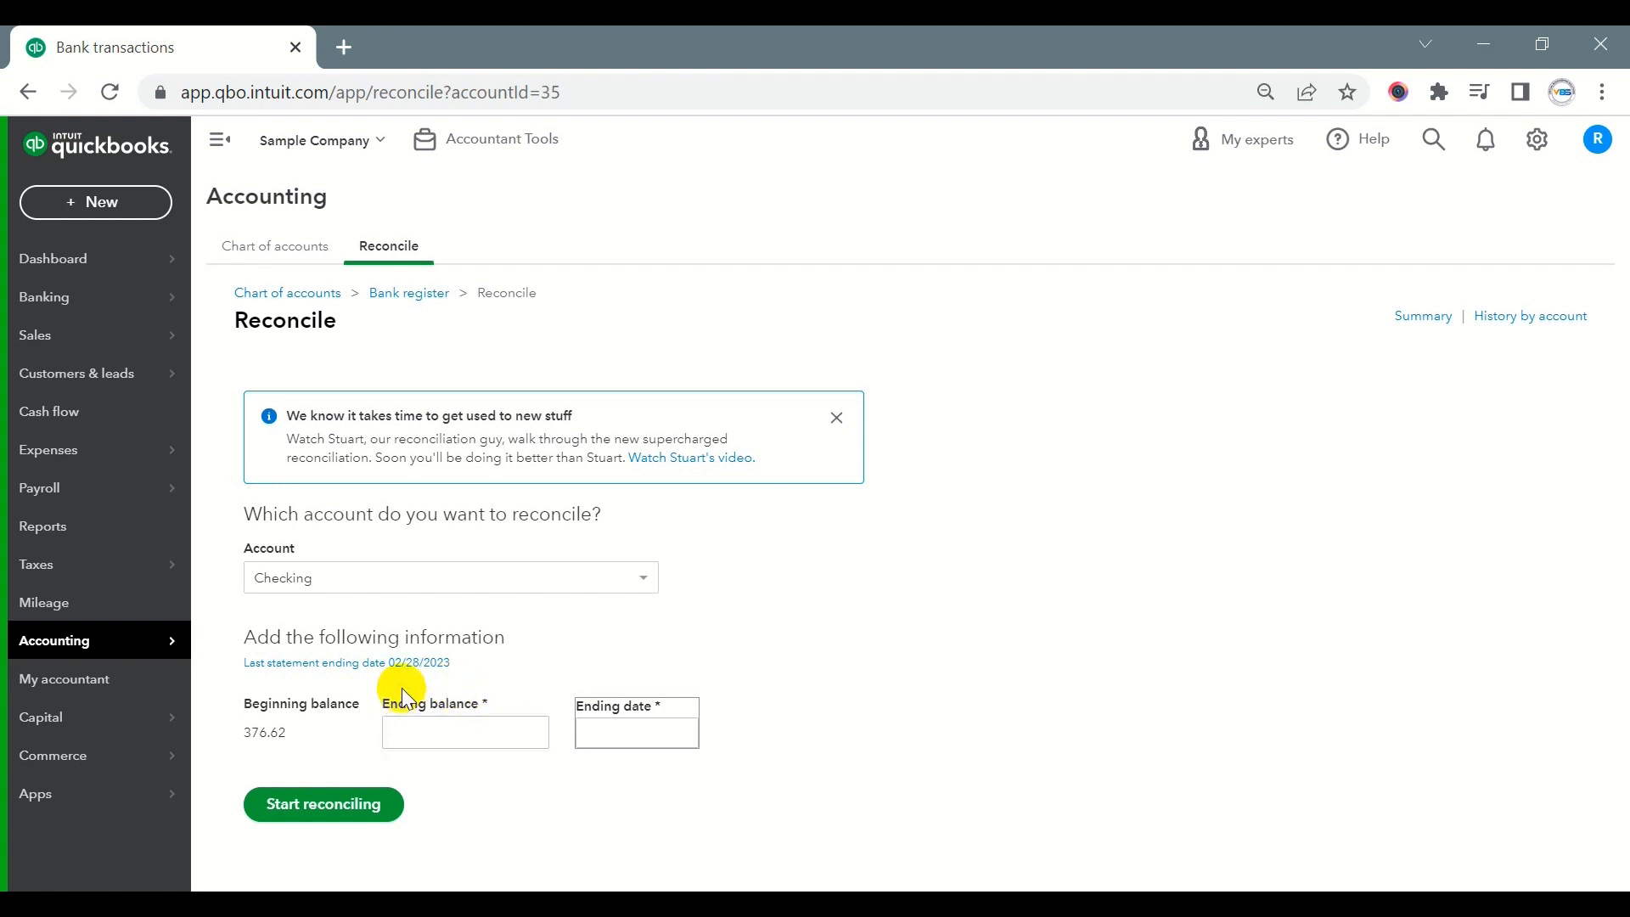
- Open the reconciliation history by account and bring up the printable report for the 02/28/2023 Checking statement
left_click(472, 695)
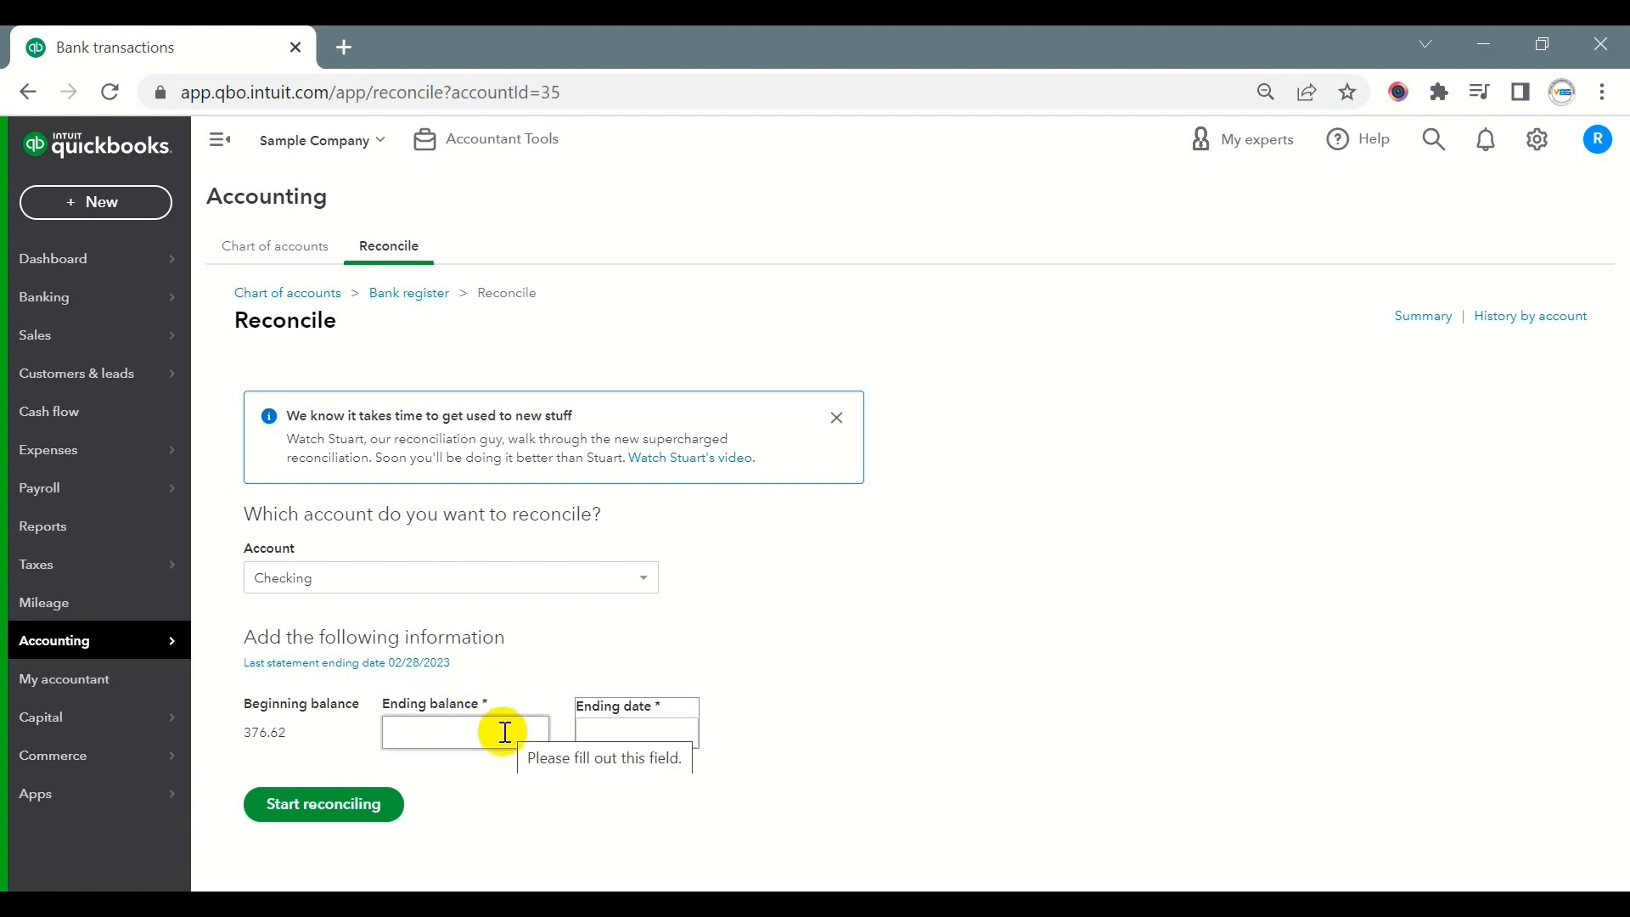
left_click(675, 732)
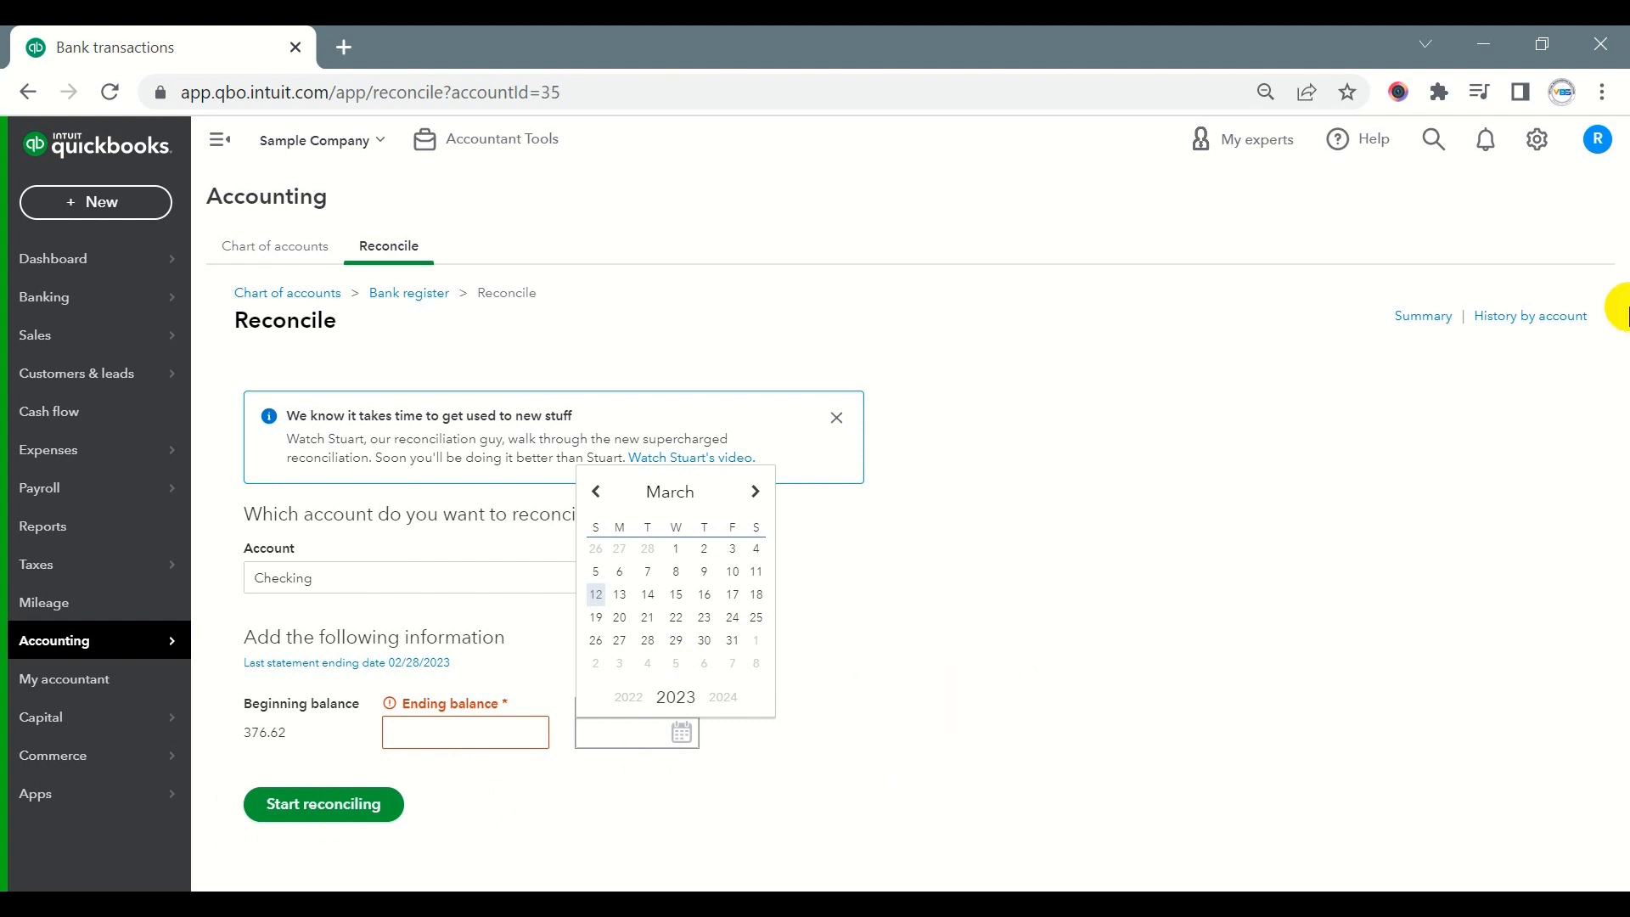
left_click(1513, 318)
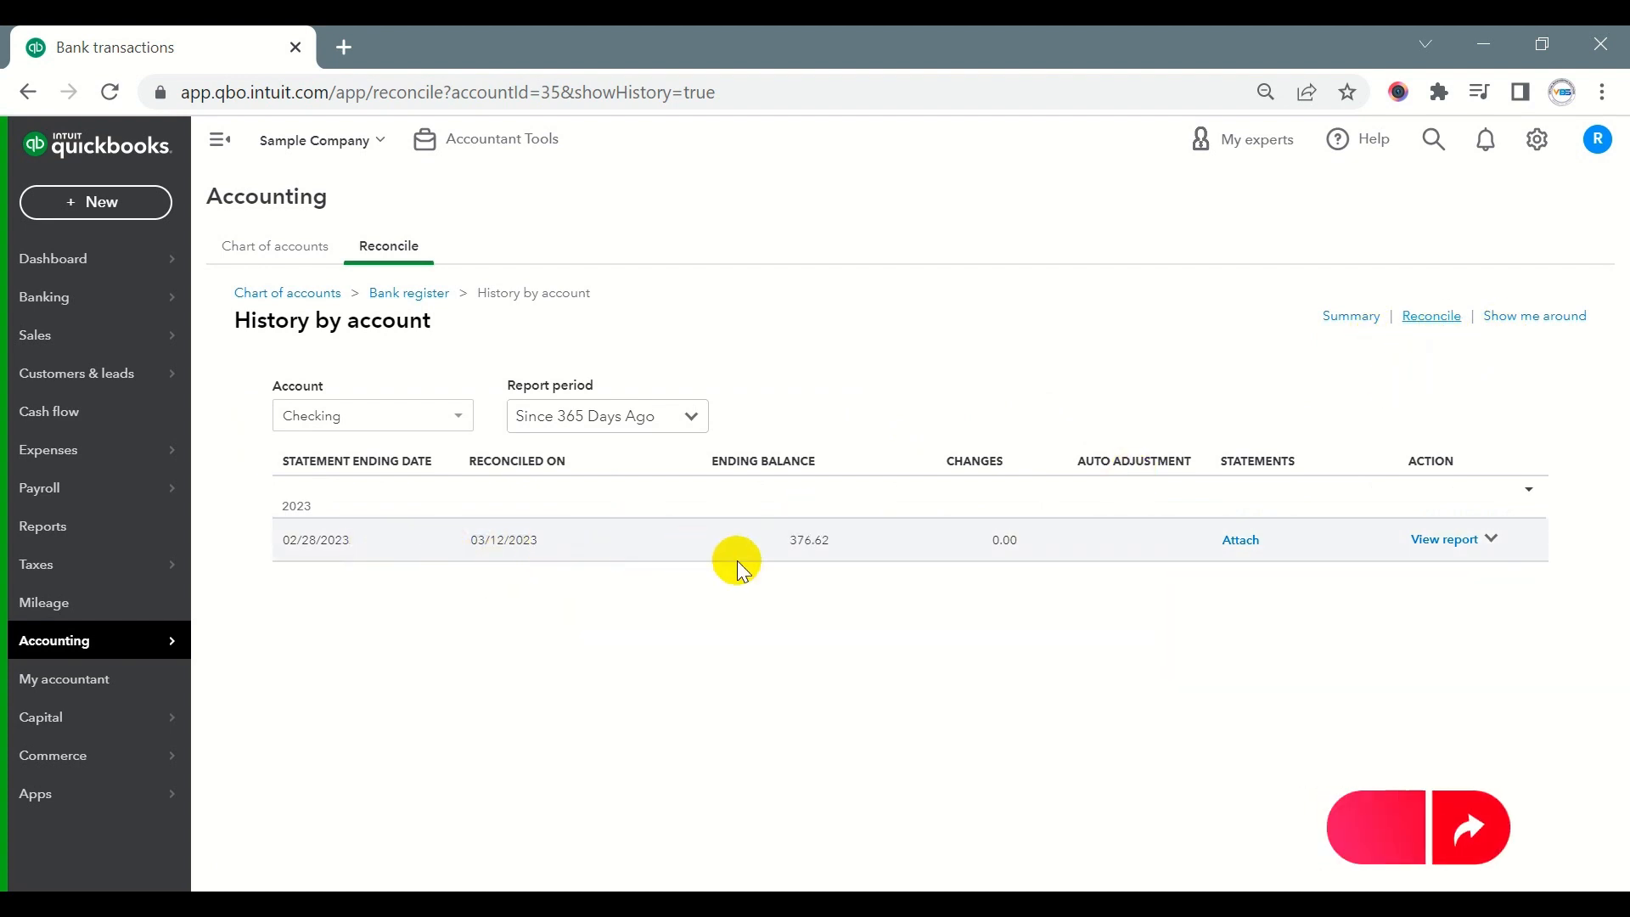
left_click(1491, 540)
left_click(1444, 574)
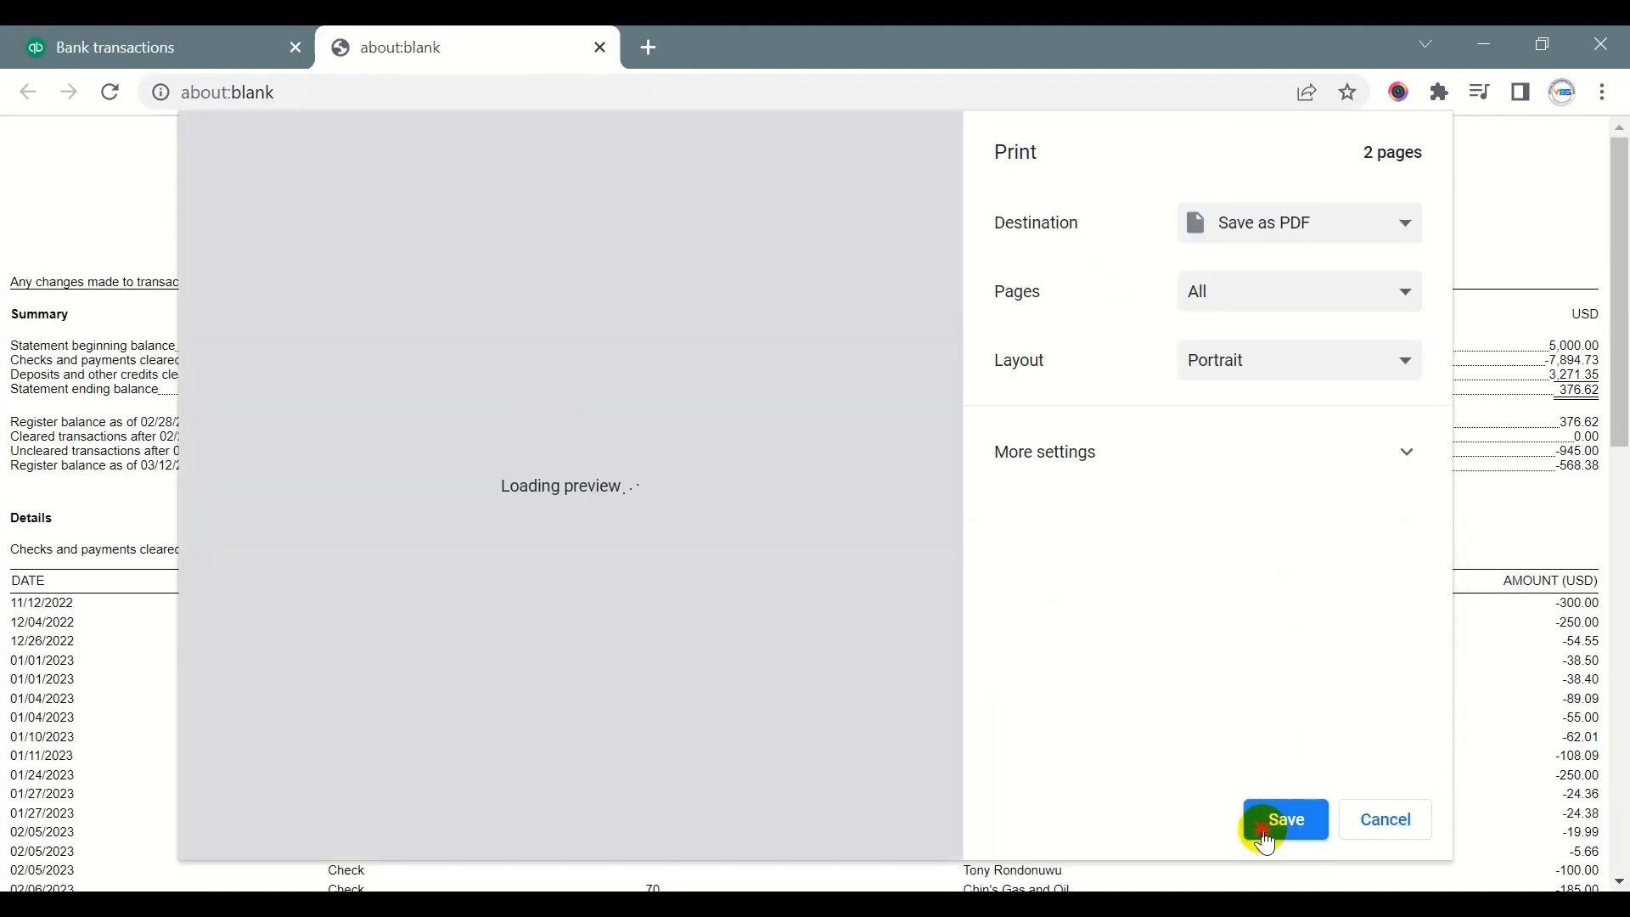
left_click(1284, 818)
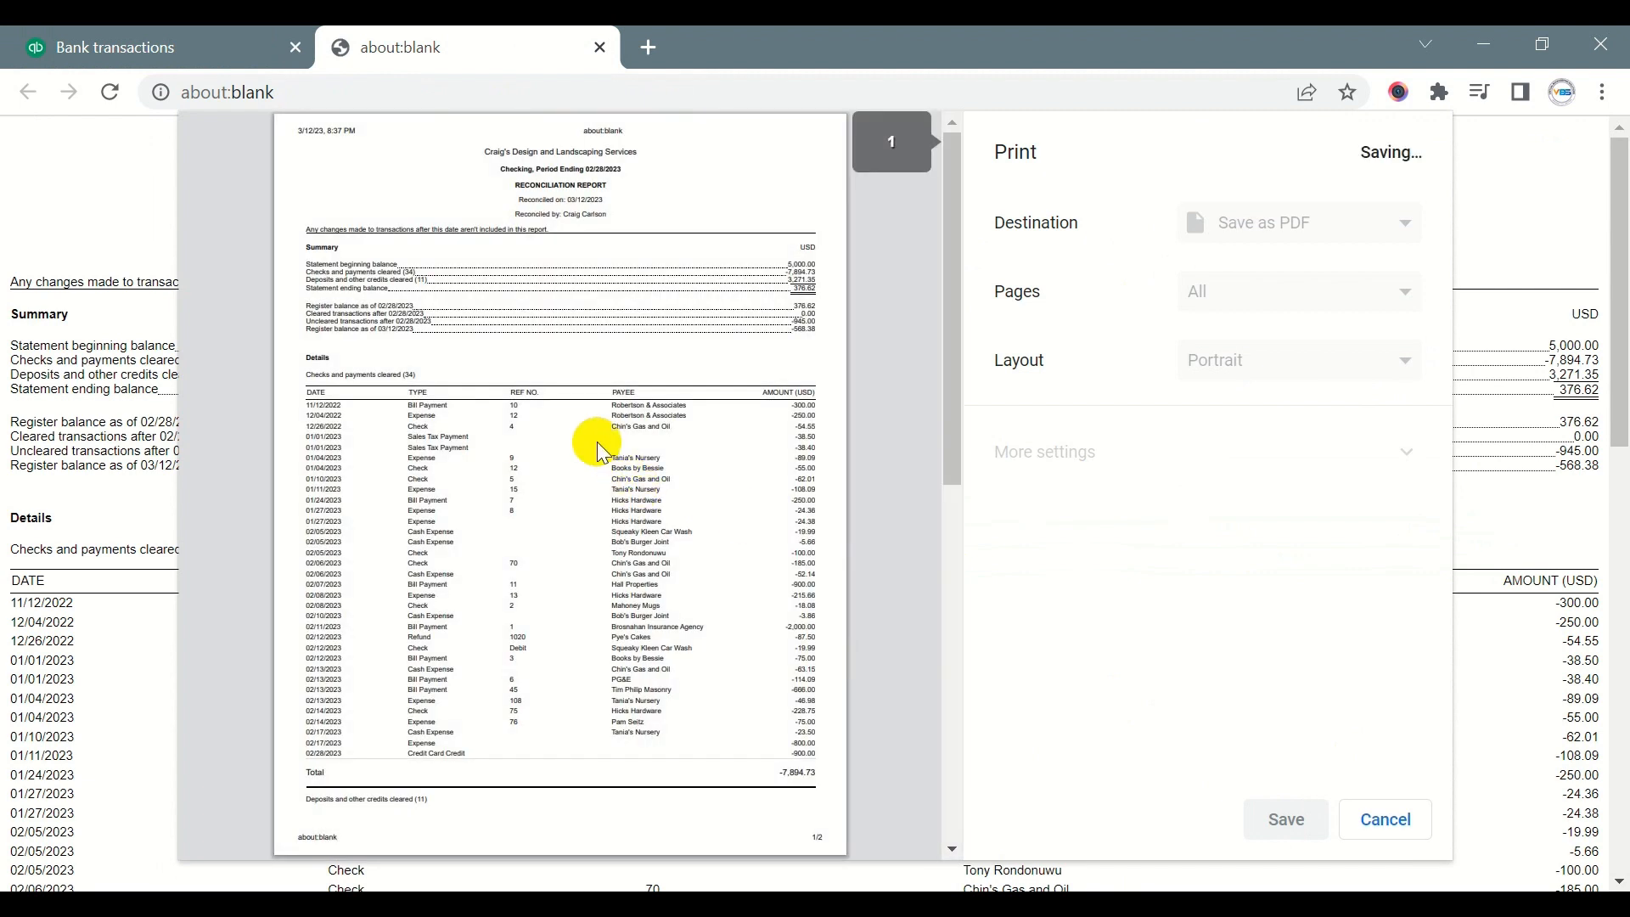
scroll(603, 501, "down", 6)
scroll(638, 501, "up", 5)
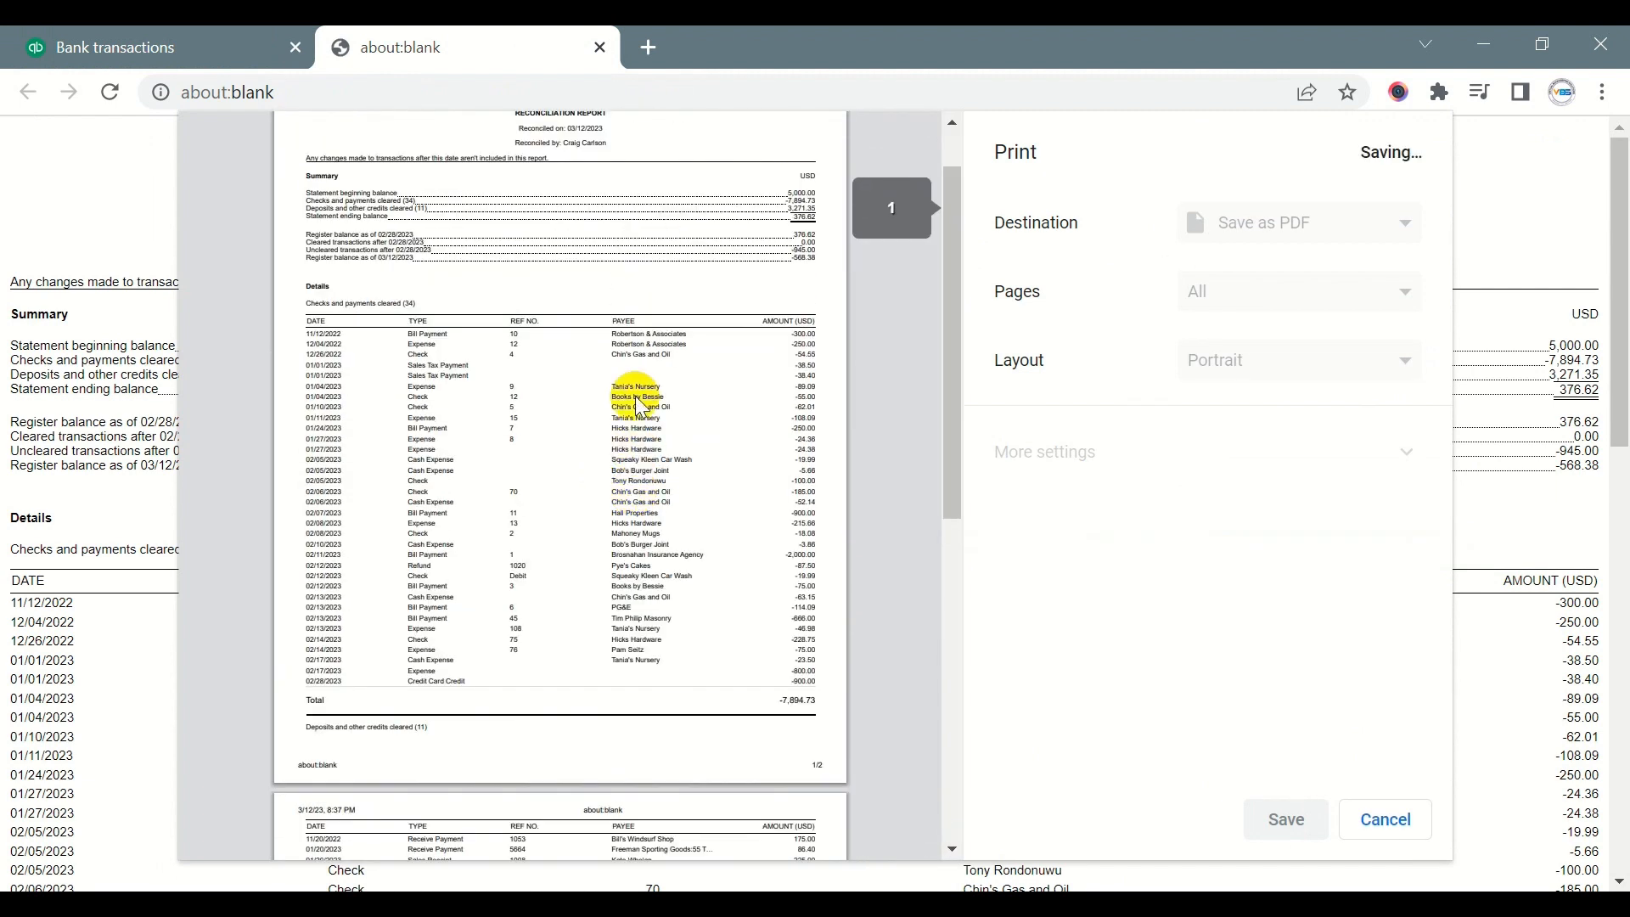
left_click(625, 396)
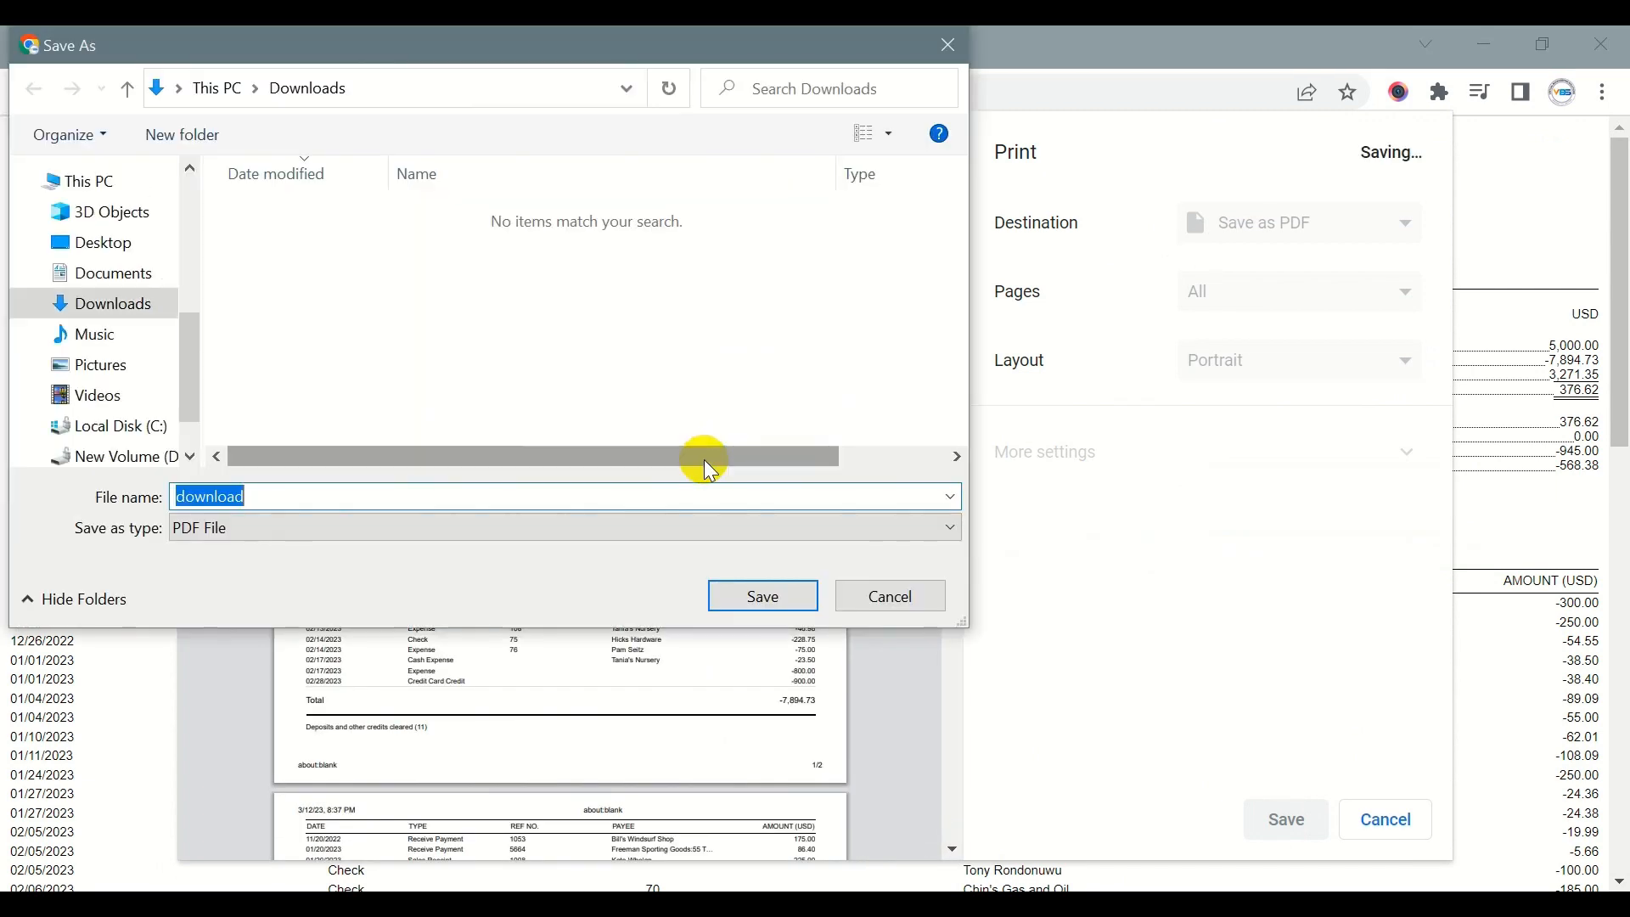
left_click(890, 596)
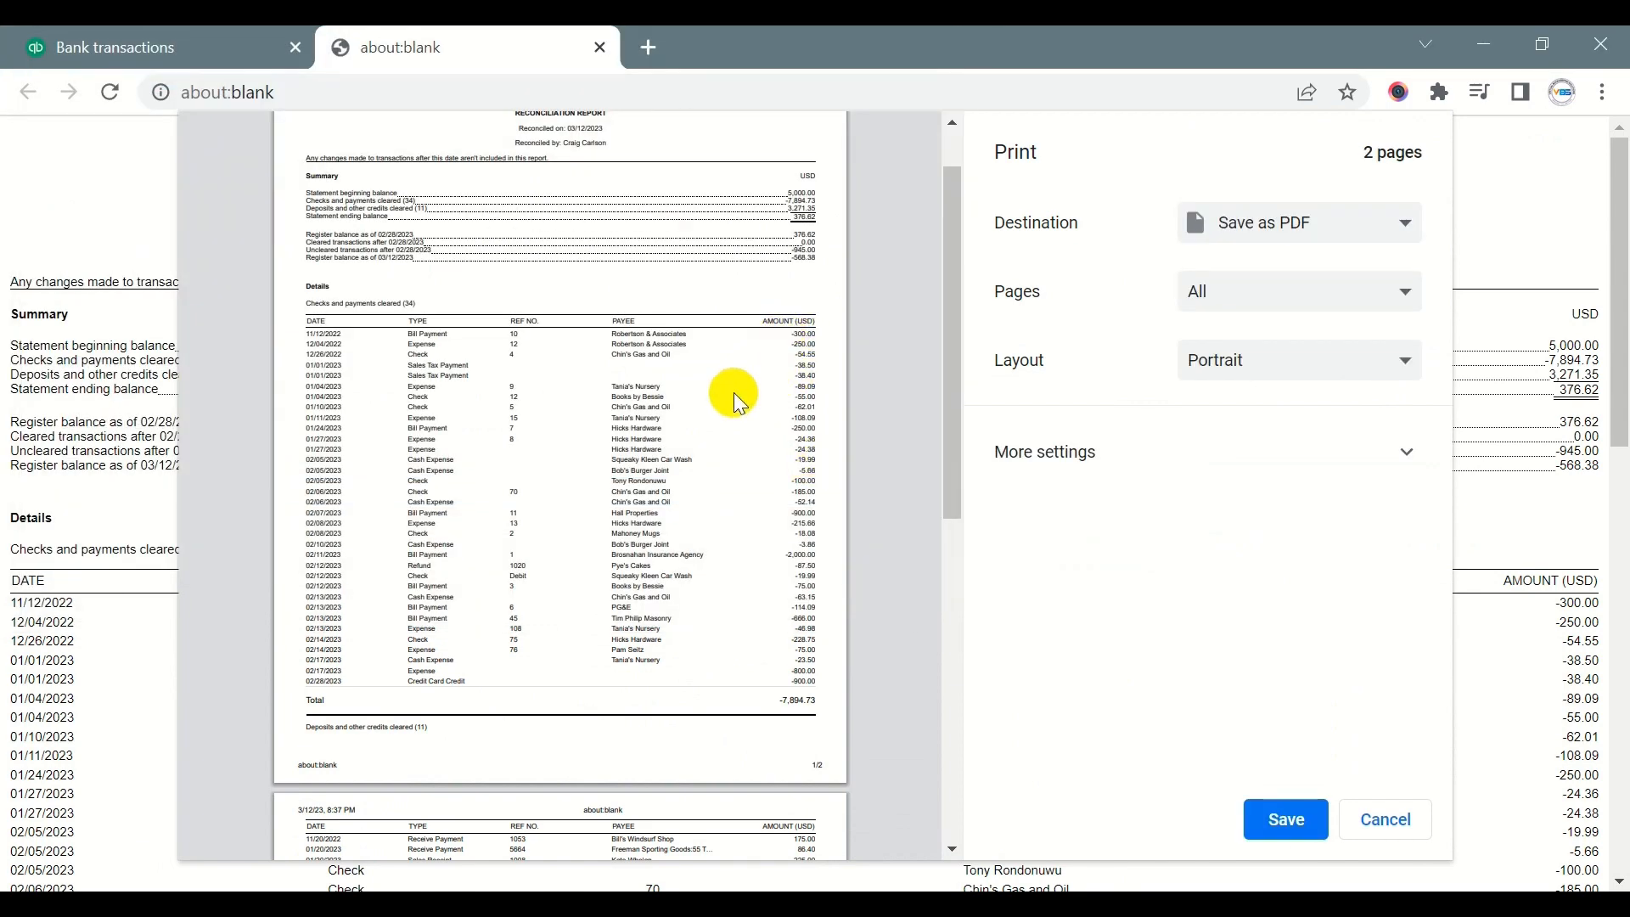
- Look through the reconciliation report preview, close the report, and return from the history to the Reconcile page
scroll(705, 389, "down", 6)
scroll(682, 391, "up", 6)
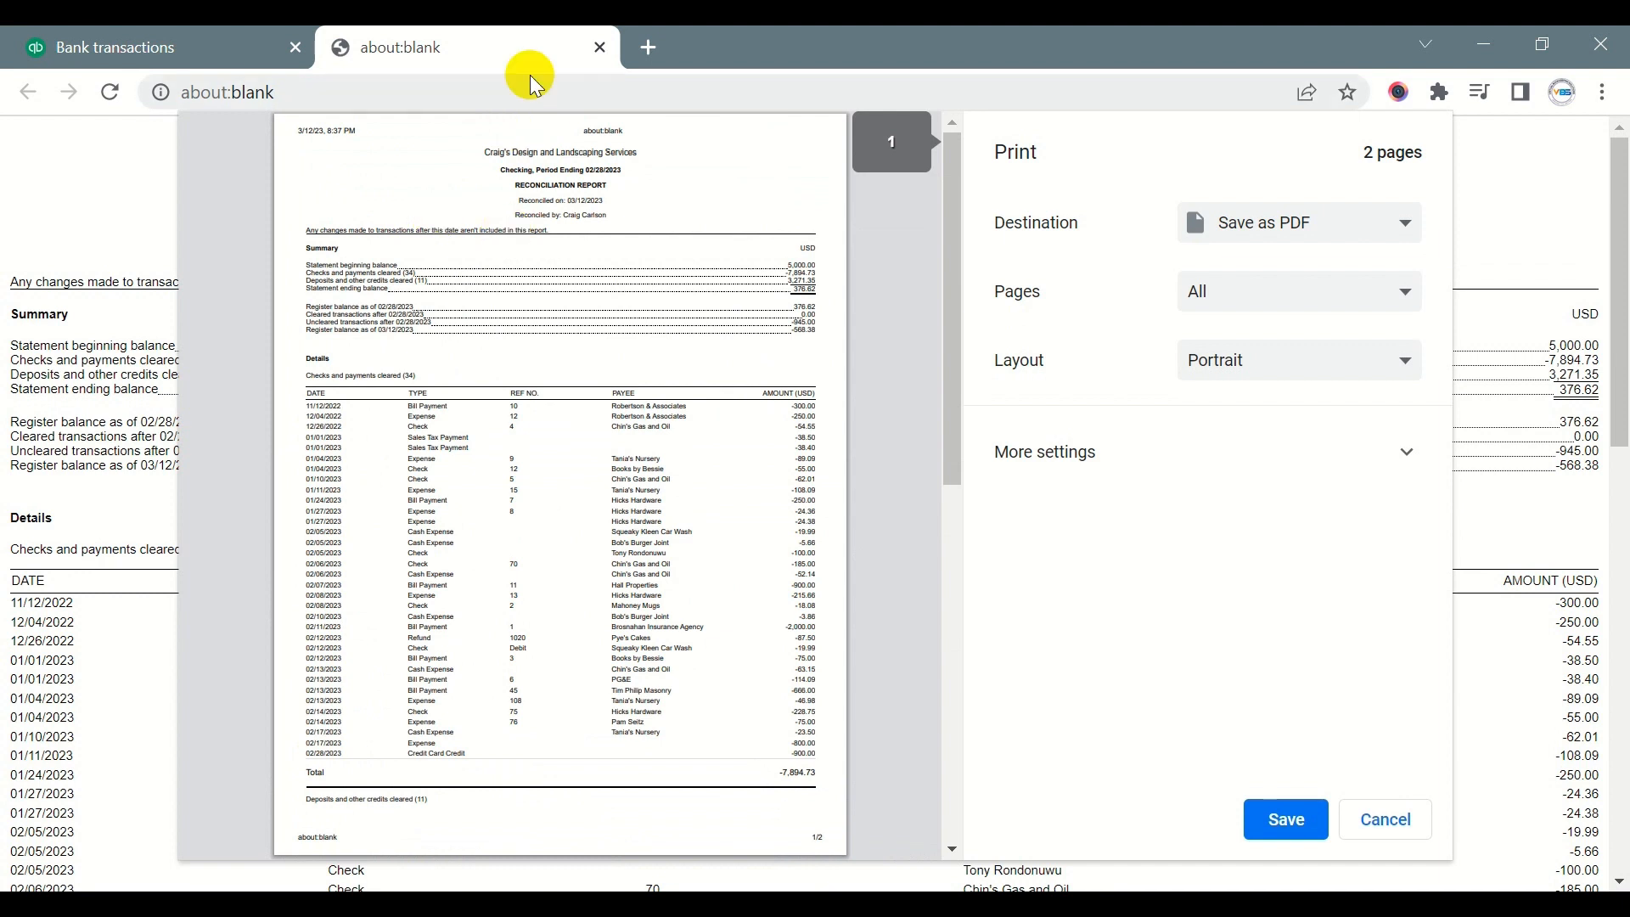
left_click(600, 48)
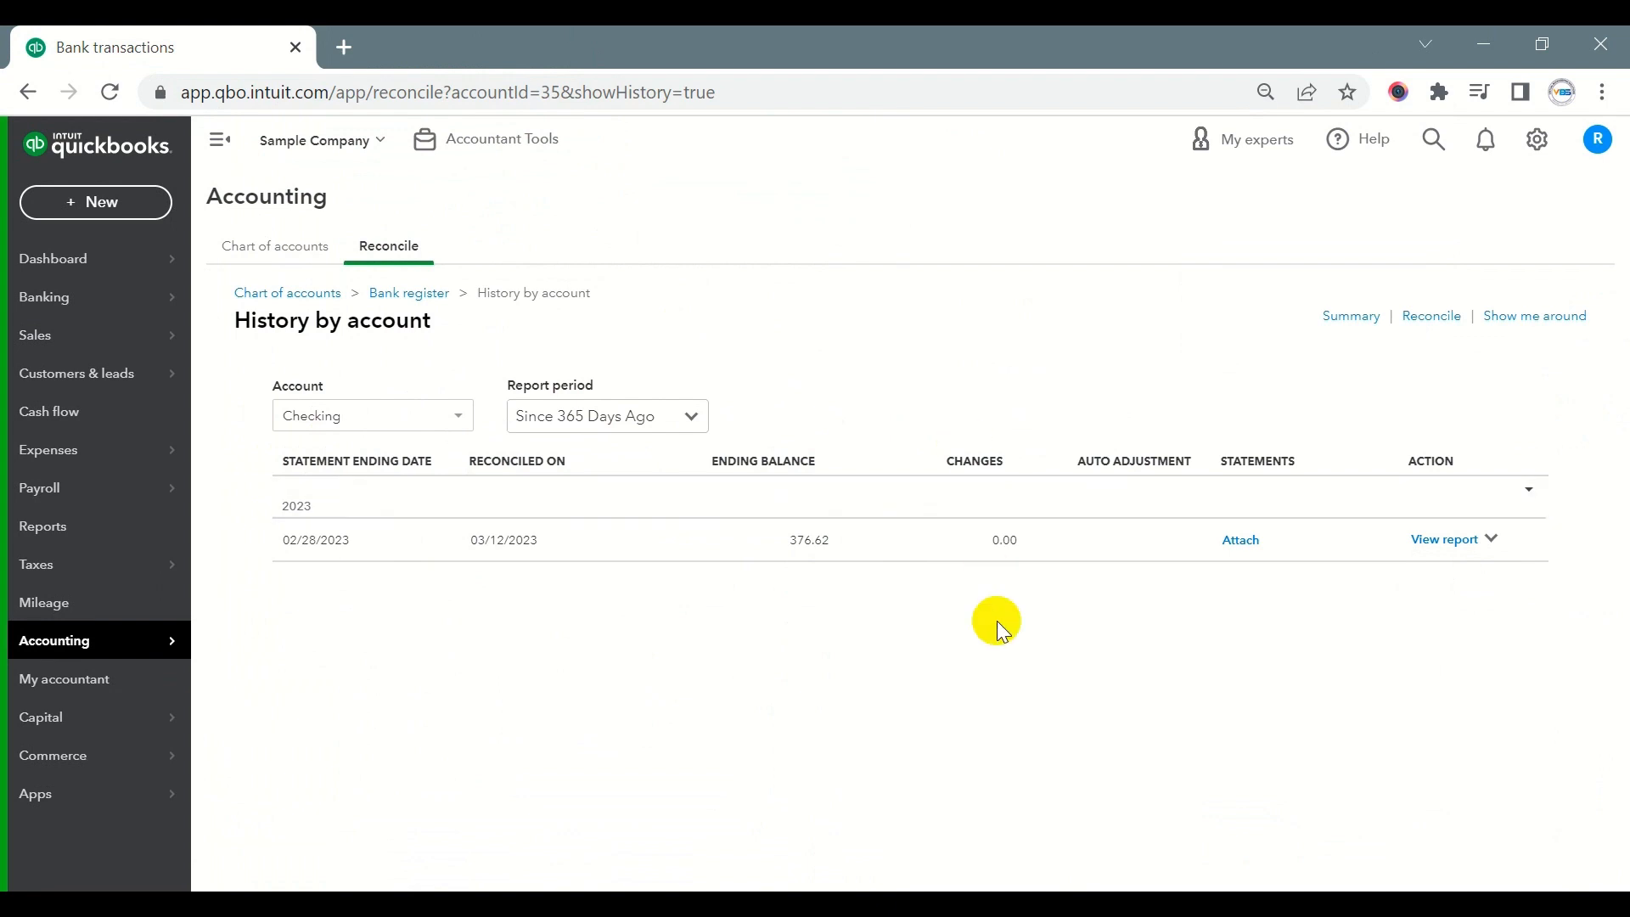
left_click(1430, 321)
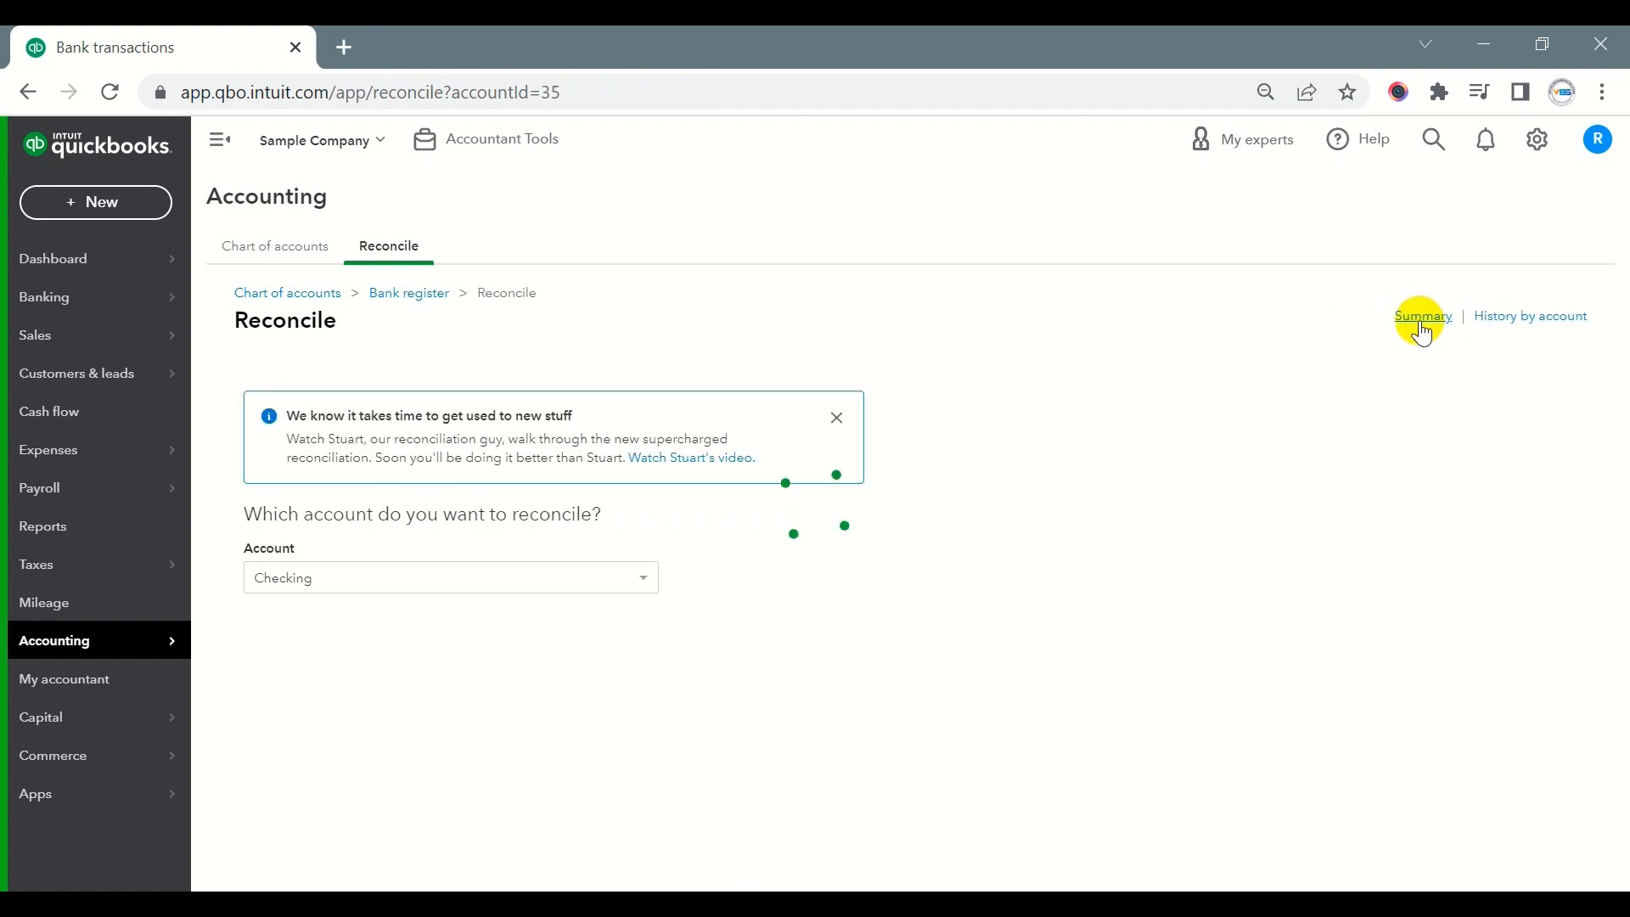